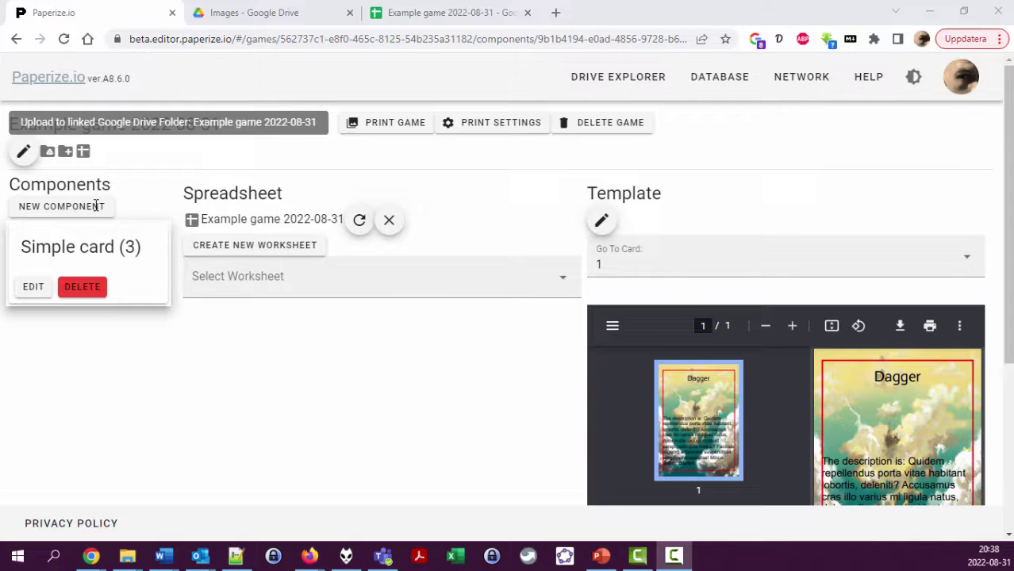
Step: Open the card's template editor and delete the existing Image layer
click(602, 224)
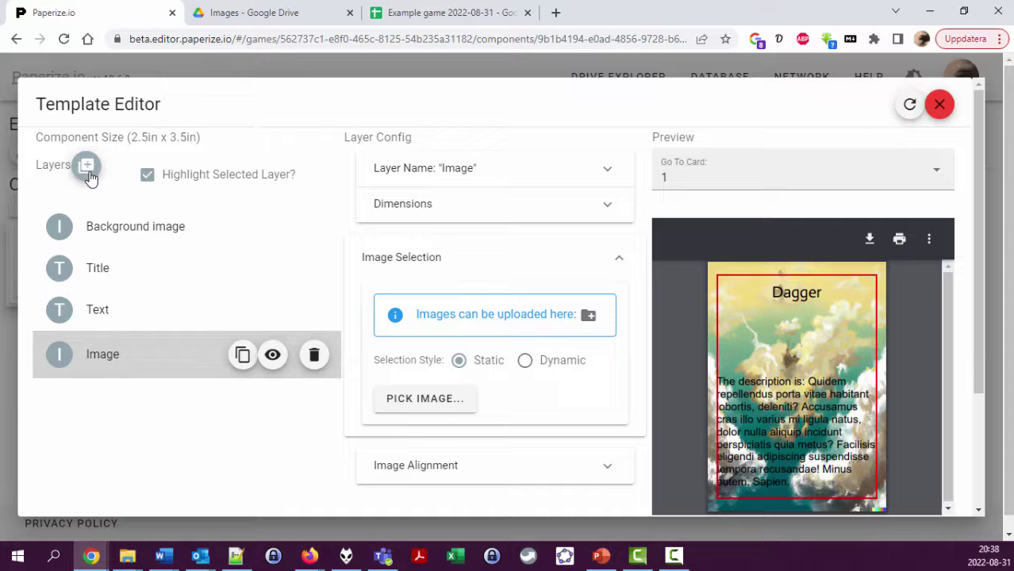
click(314, 354)
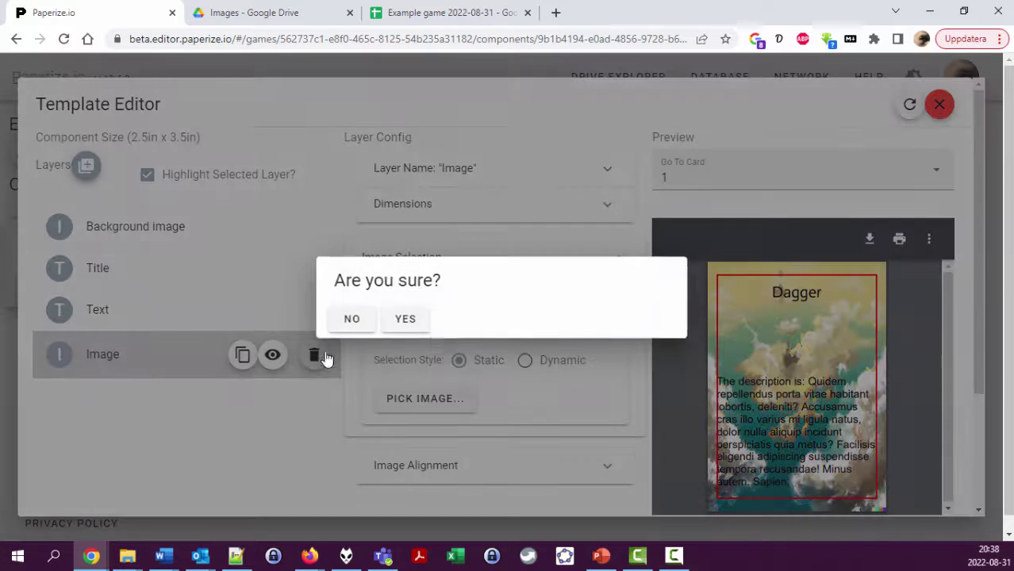
click(399, 319)
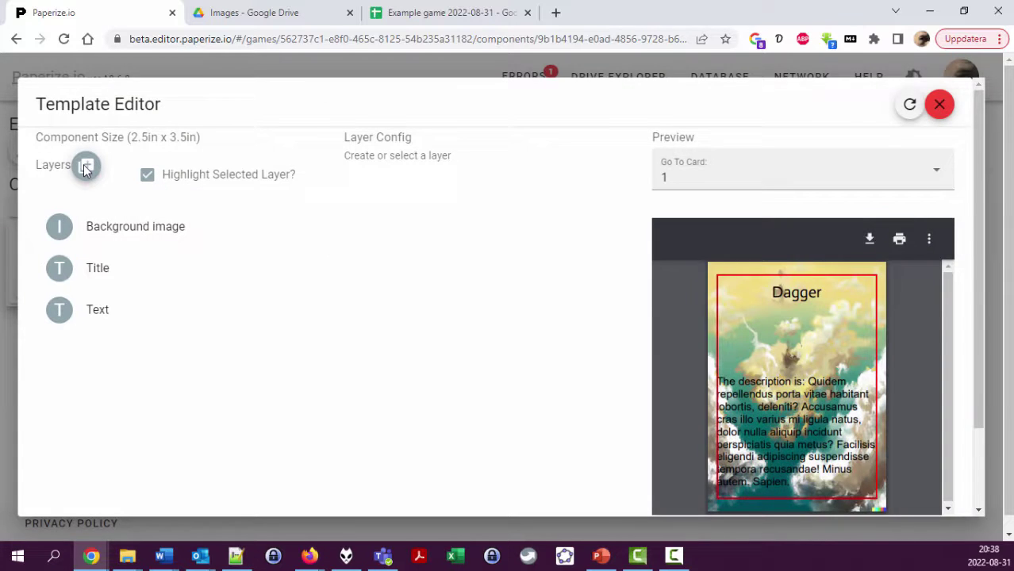
Step: Add a new IMAGE layer and expand its Image Selection settings
click(86, 168)
click(470, 317)
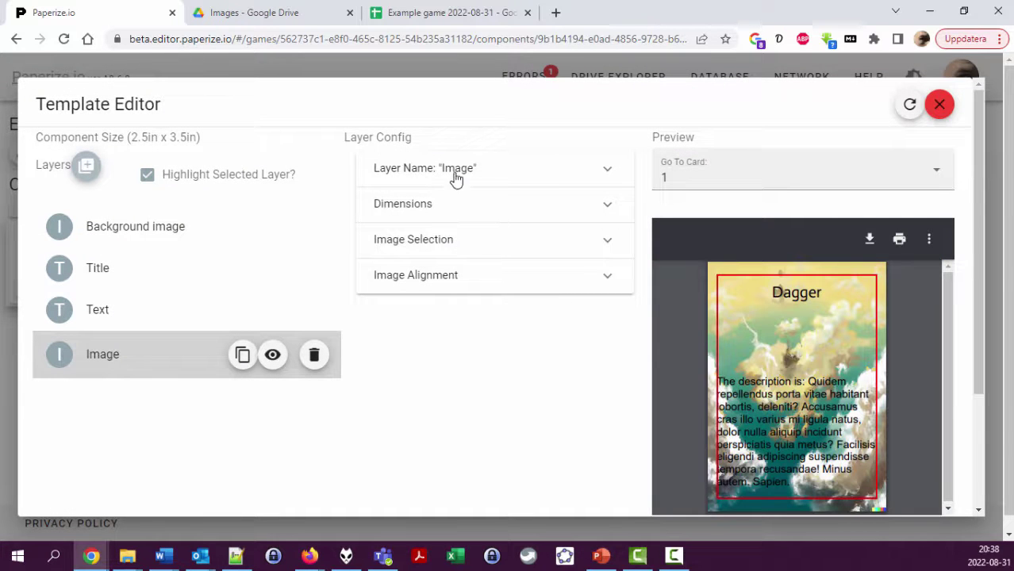
click(461, 245)
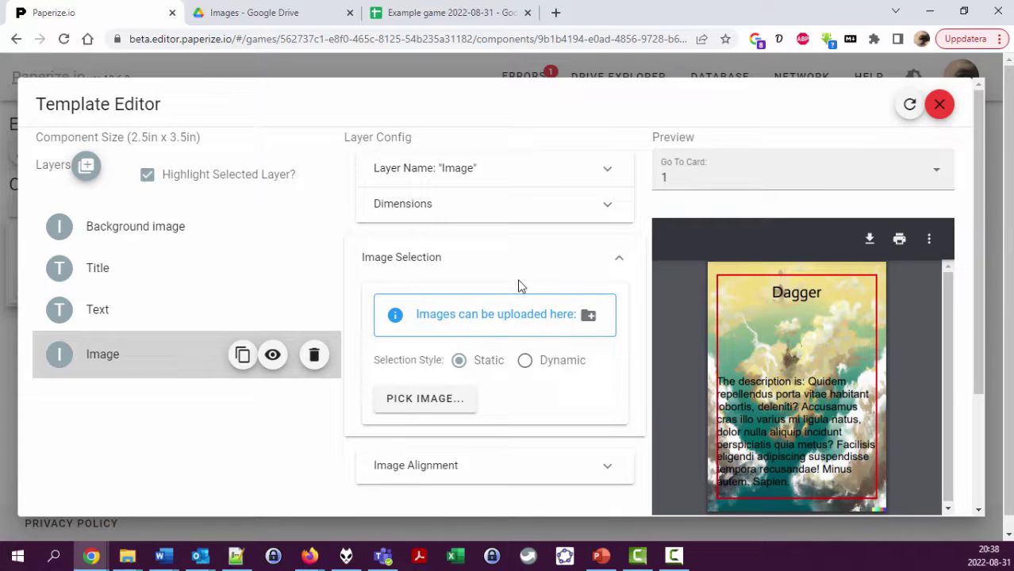
Step: In the Images folder uploader, select image 1.png through image 7.png and confirm with Öppna
click(589, 317)
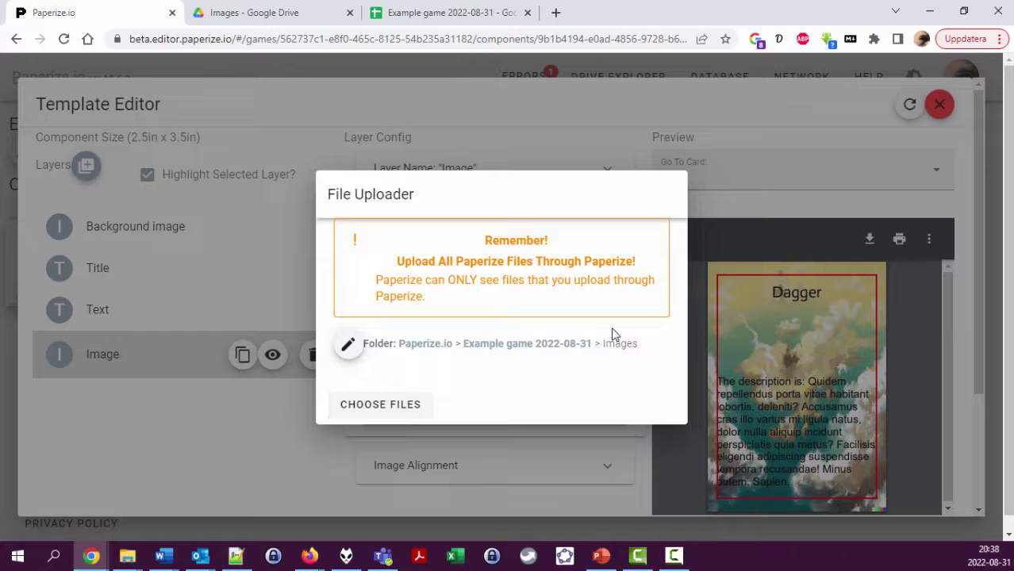
double_click(649, 343)
click(382, 413)
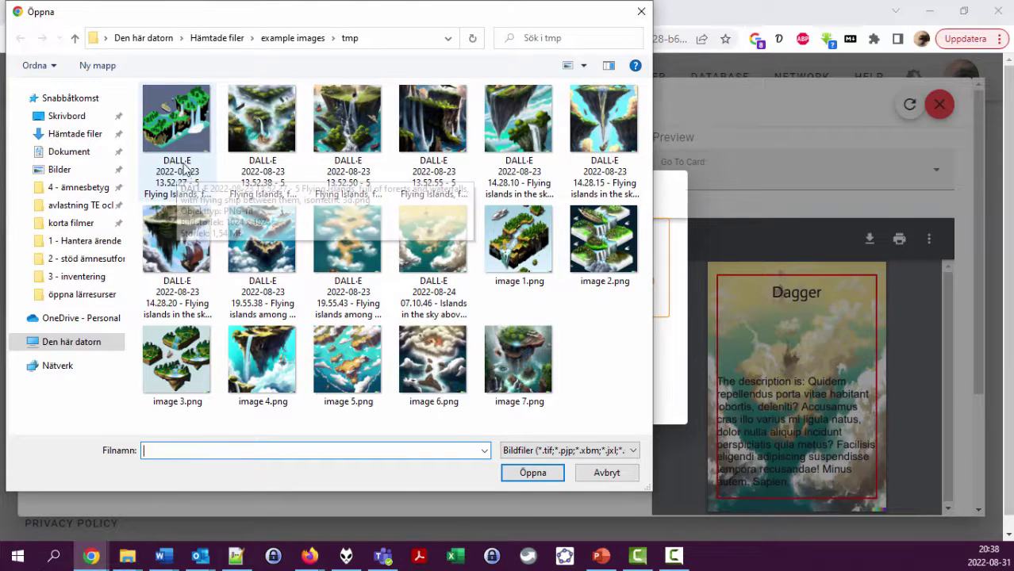
click(519, 266)
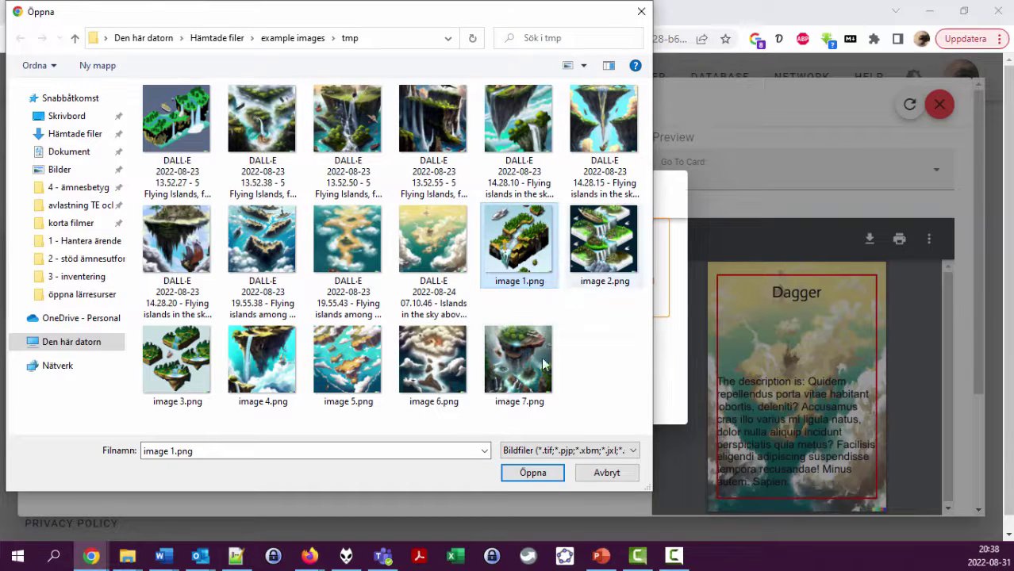
shift+click(531, 384)
click(545, 474)
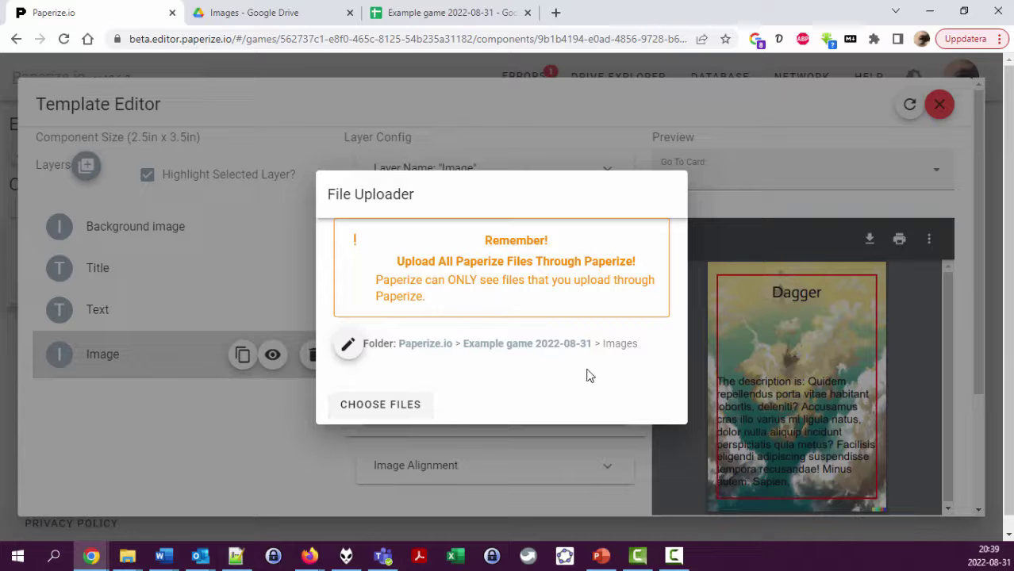
Step: Select image 1–7.png again, cancel changing the destination folder, and close the uploader
click(389, 411)
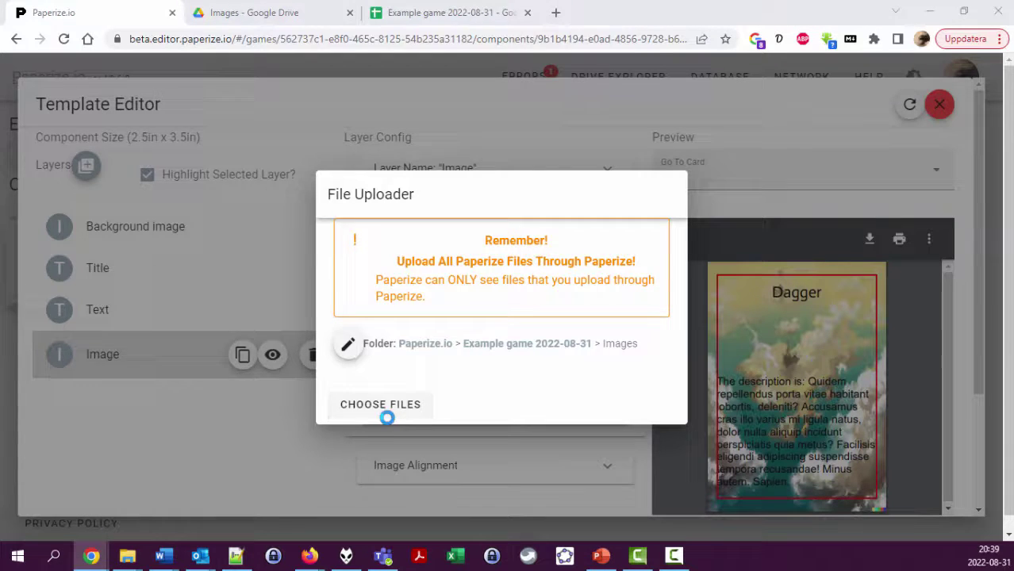
click(519, 242)
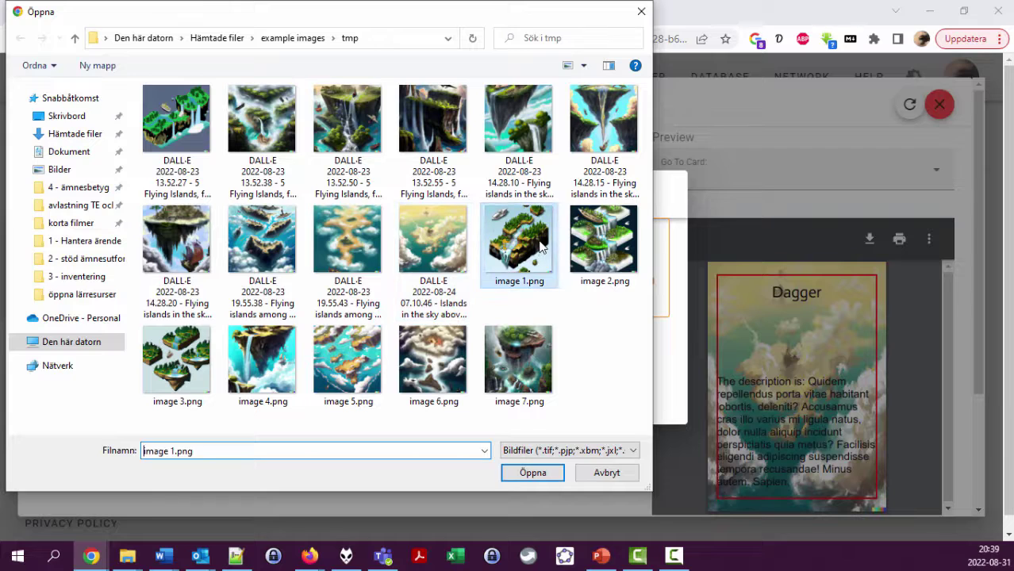
shift+click(521, 365)
click(525, 474)
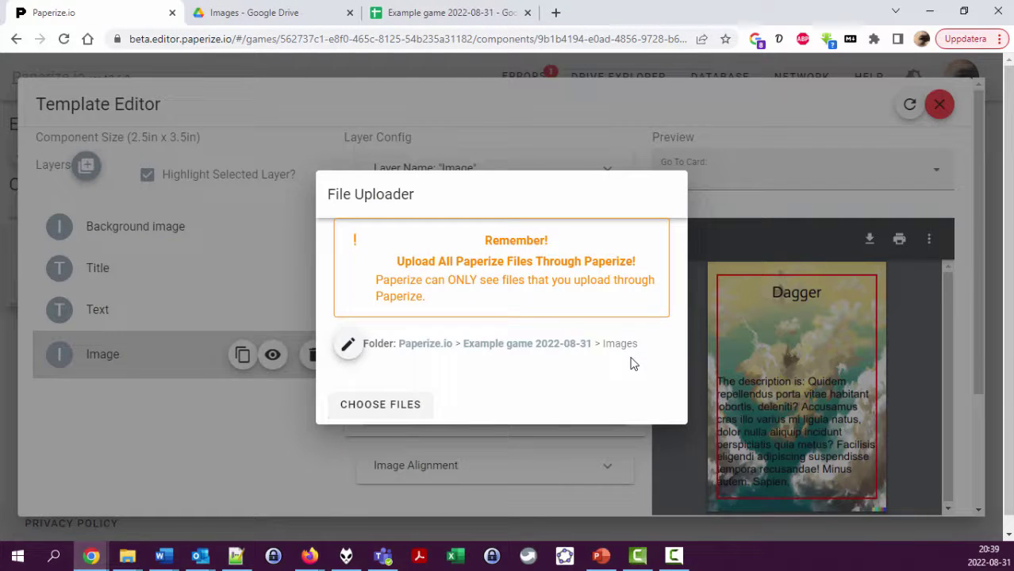
click(350, 346)
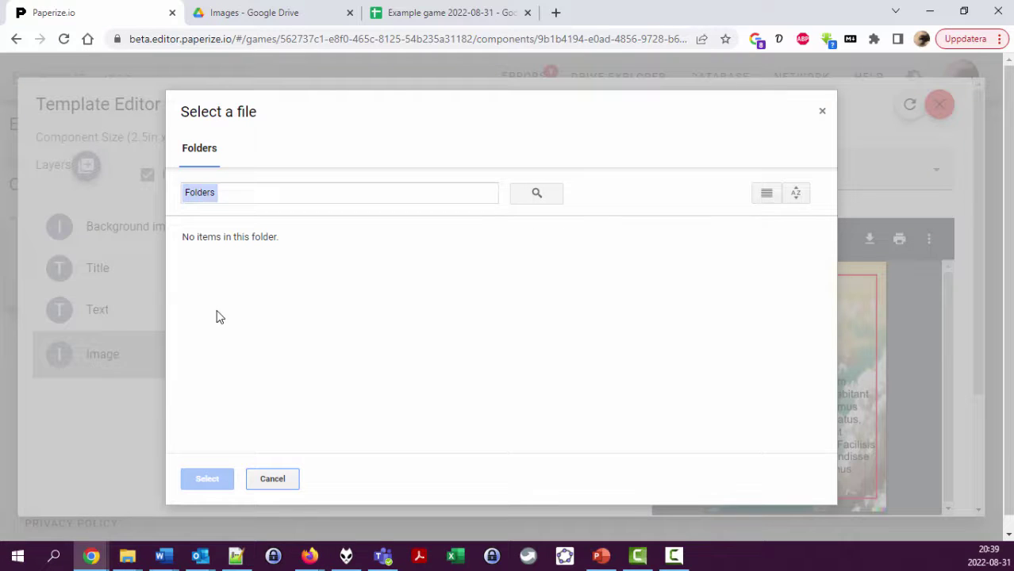
click(276, 479)
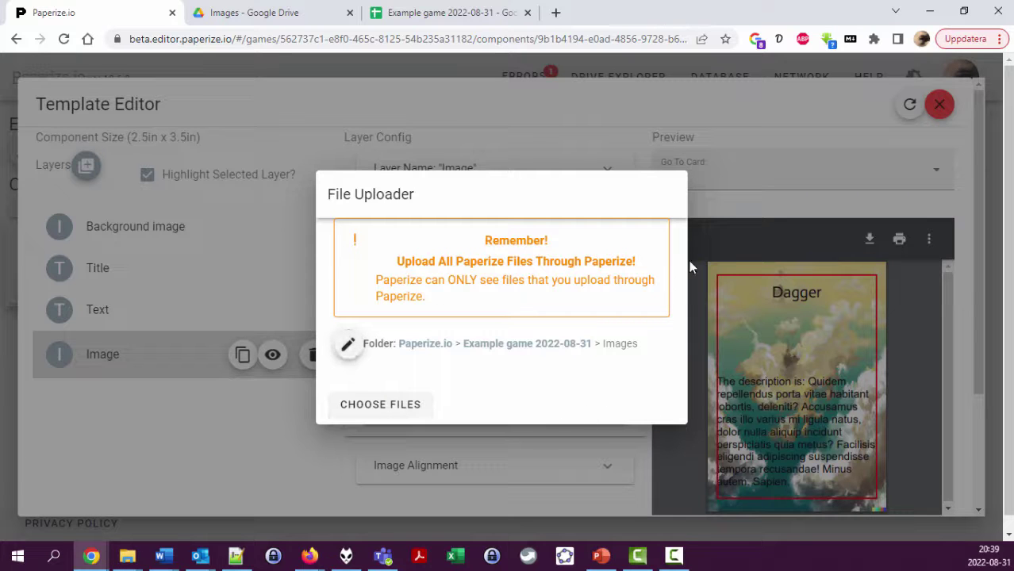
click(747, 175)
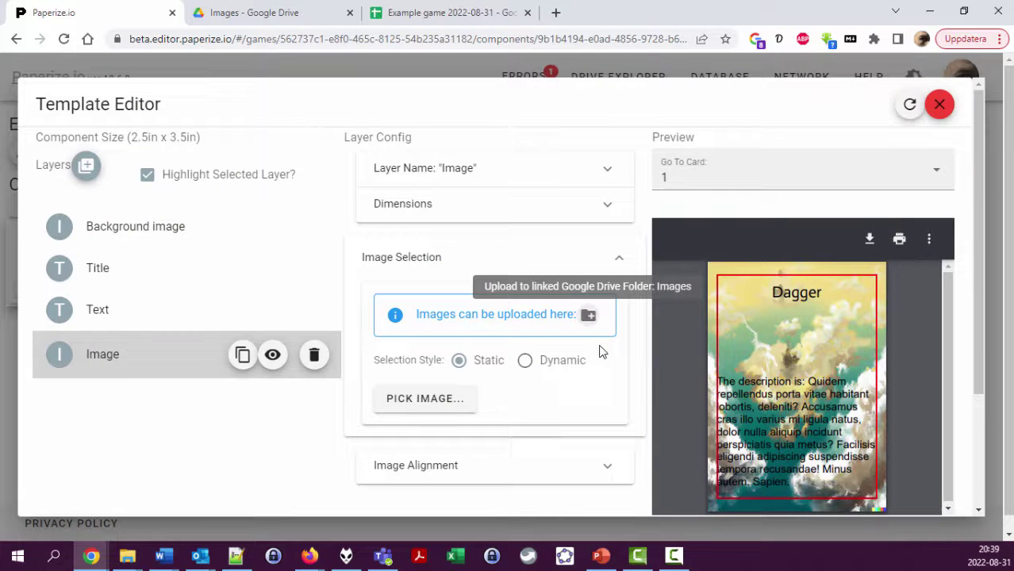
Step: Reopen the Images folder uploader, reselect image 1–7.png, and close it
click(589, 315)
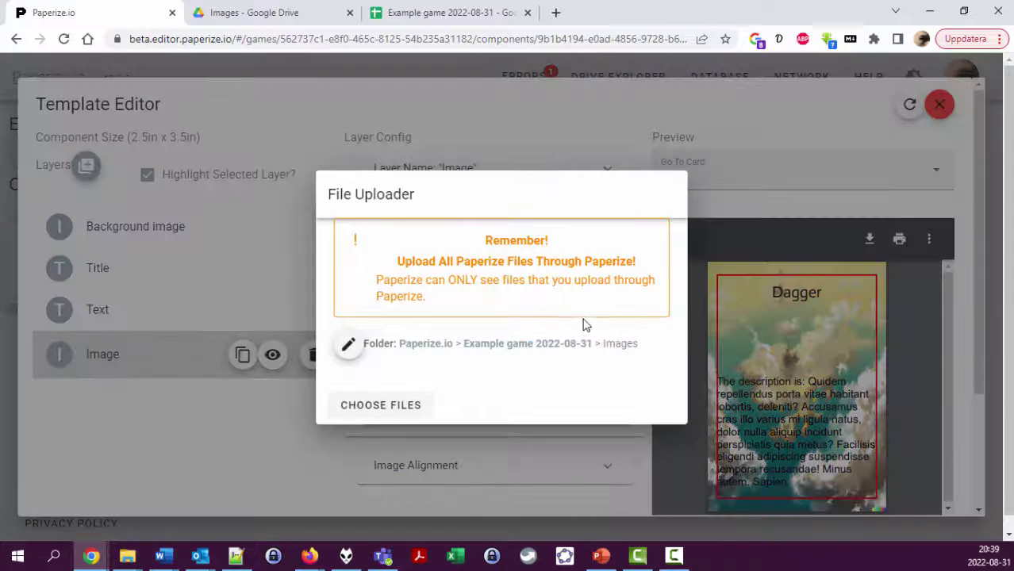
click(376, 408)
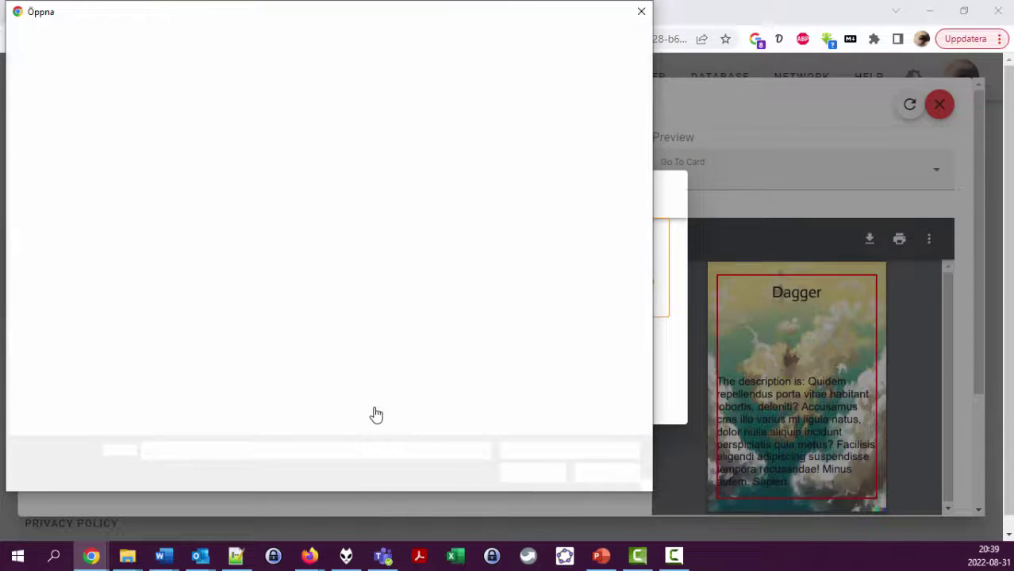
shift+click(518, 361)
click(530, 473)
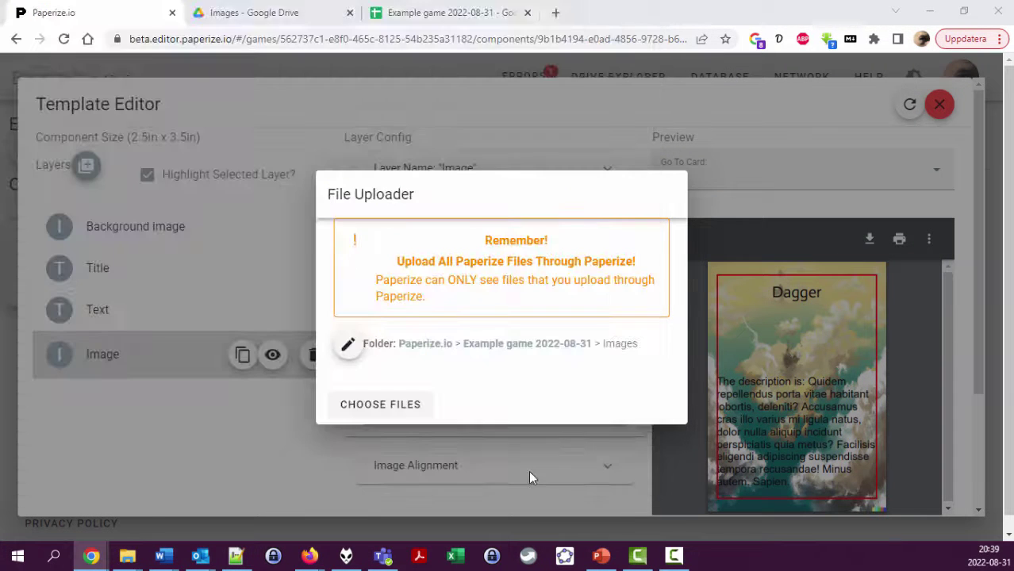
click(708, 202)
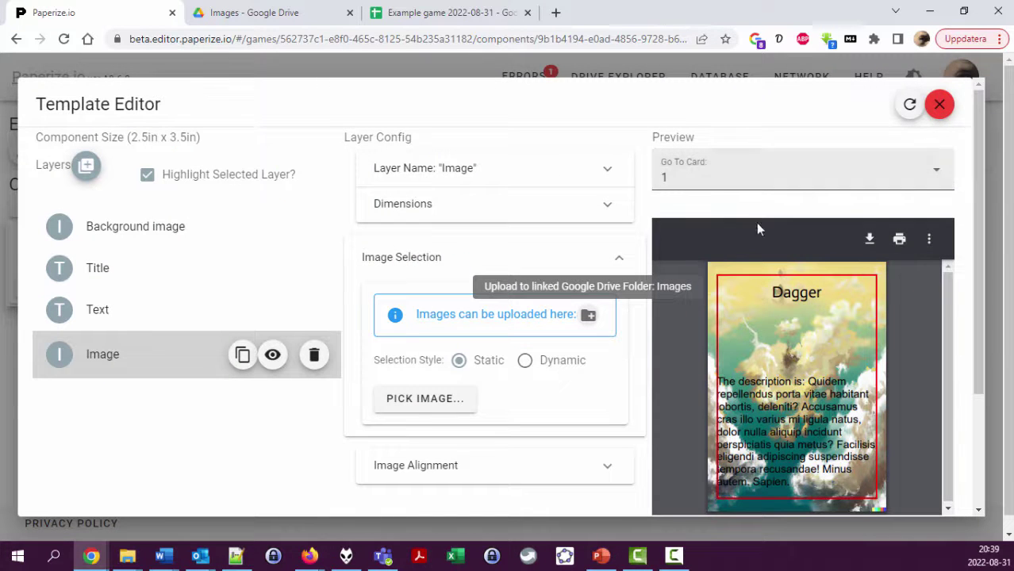
Step: Close the template editor and remove duplicate image 1.png through image 6.png from the upload queue
click(939, 104)
click(65, 152)
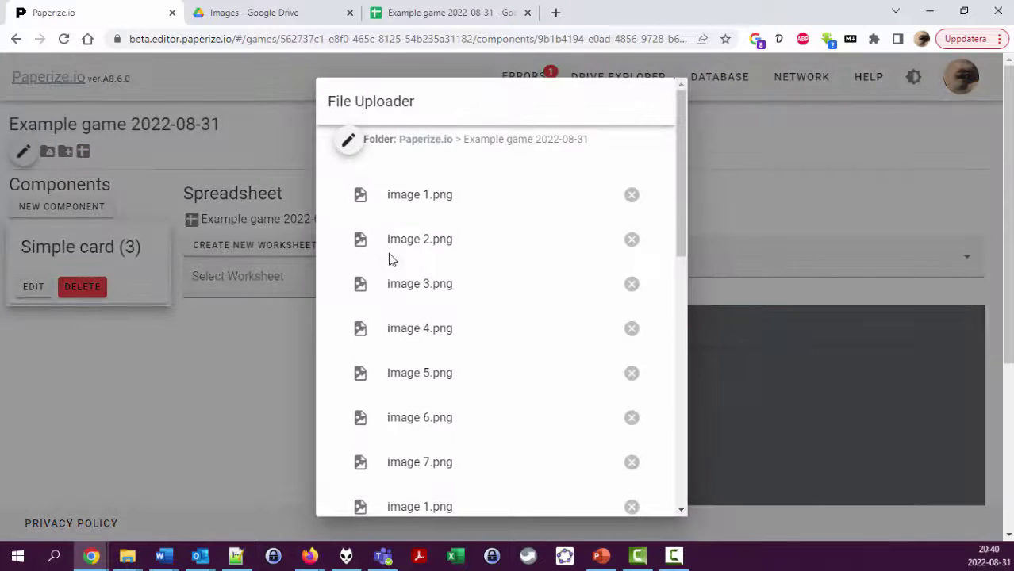
scroll(476, 301, down, 5)
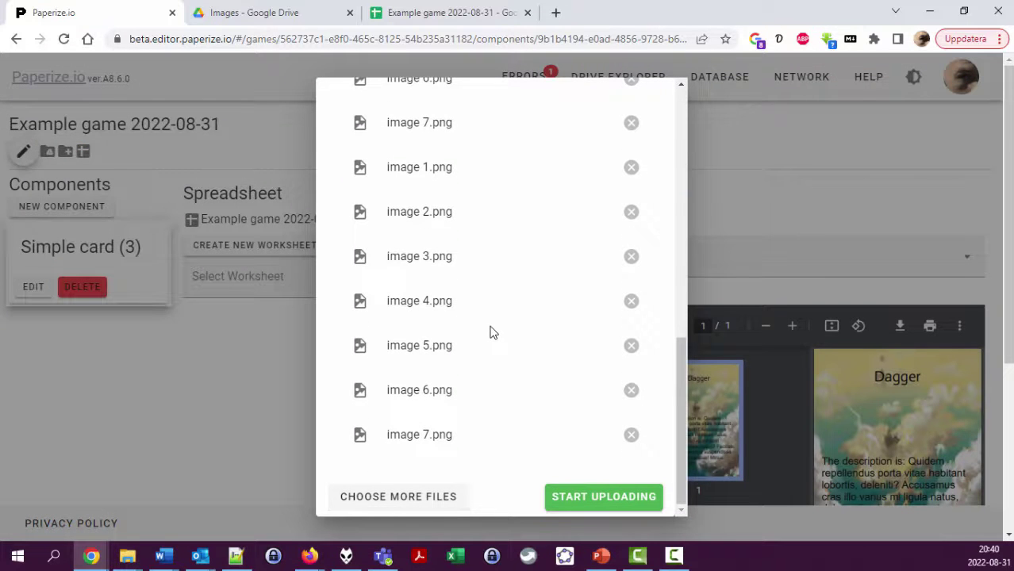
scroll(575, 309, up, 4)
scroll(579, 312, up, 3)
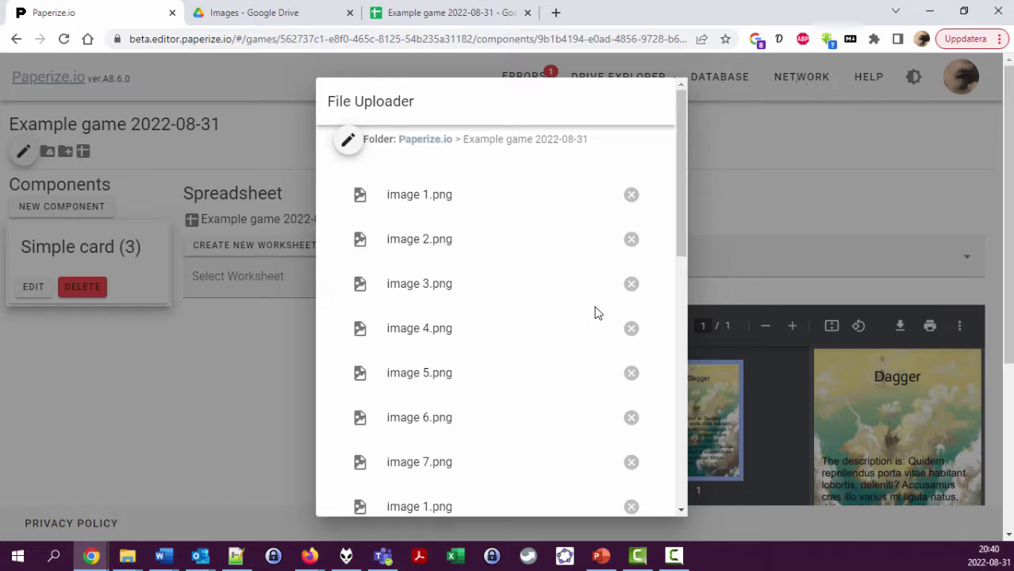
click(631, 196)
click(631, 196)
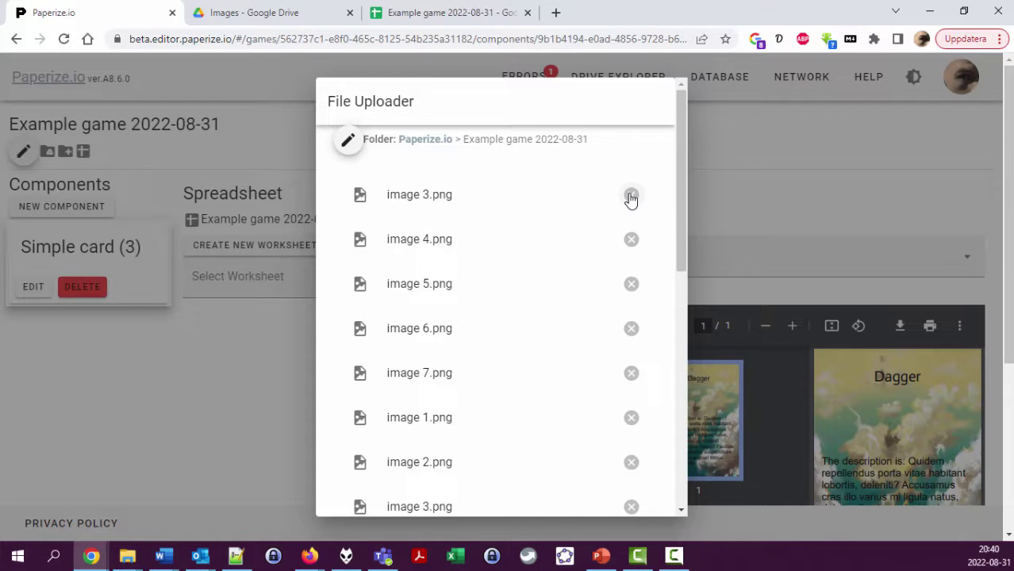
click(630, 196)
click(631, 196)
click(631, 196)
click(631, 196)
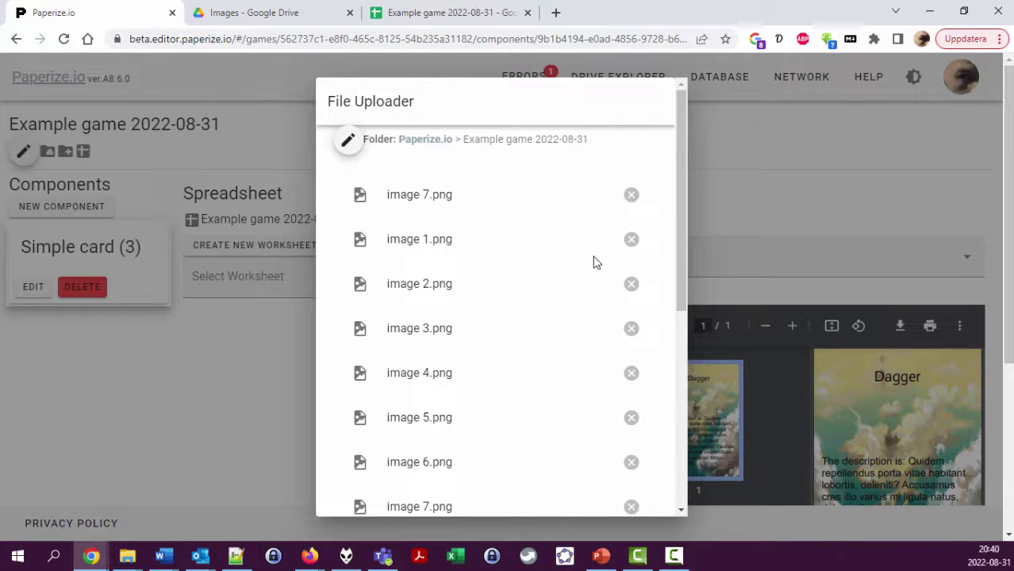
click(630, 196)
Step: Remove the remaining duplicate entries and upload the seven images to the game folder
scroll(607, 277, down, 5)
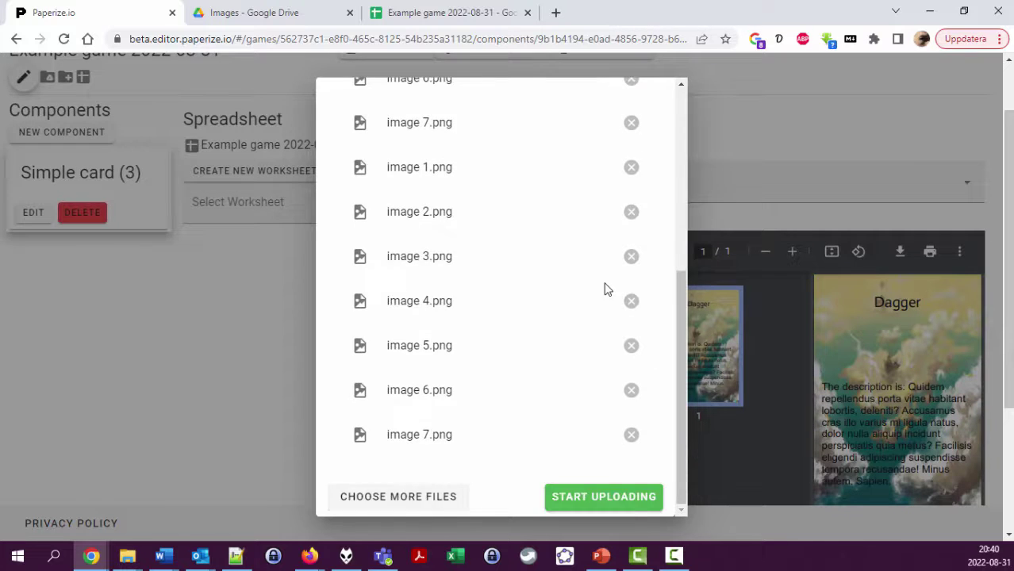
scroll(627, 261, up, 5)
click(631, 203)
click(631, 203)
click(631, 203)
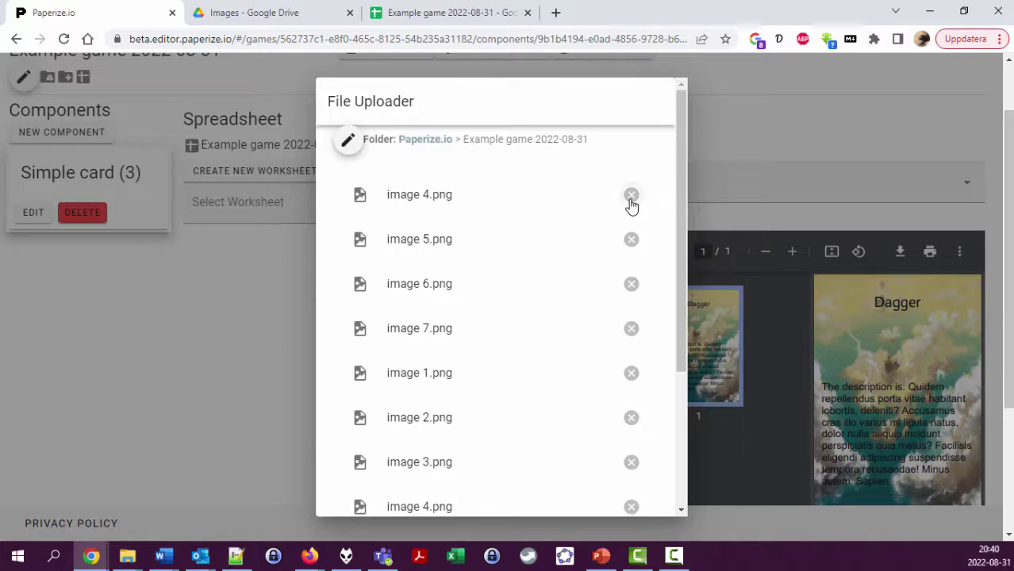
click(631, 202)
click(631, 202)
click(630, 202)
click(631, 205)
scroll(530, 394, down, 3)
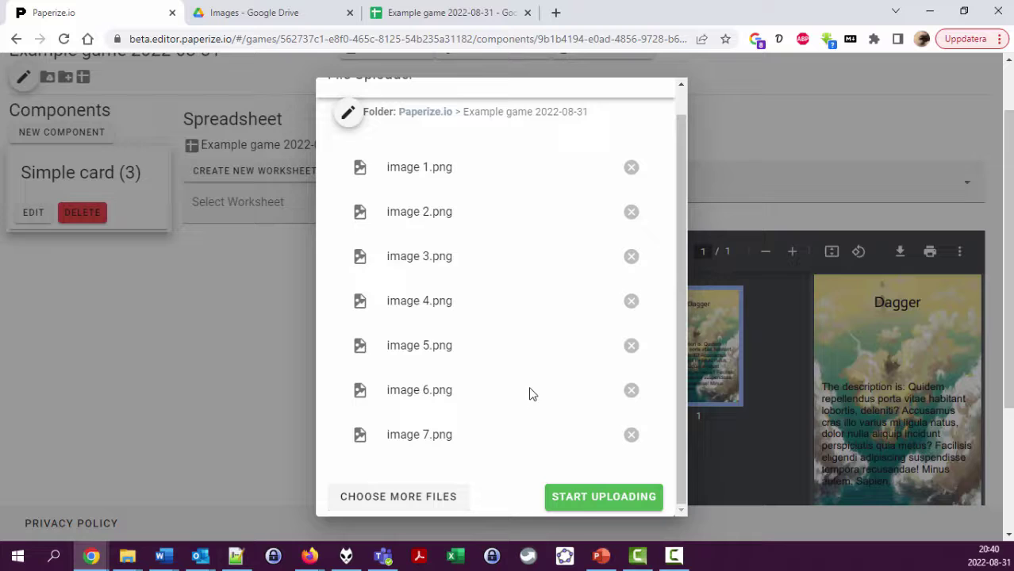
click(595, 500)
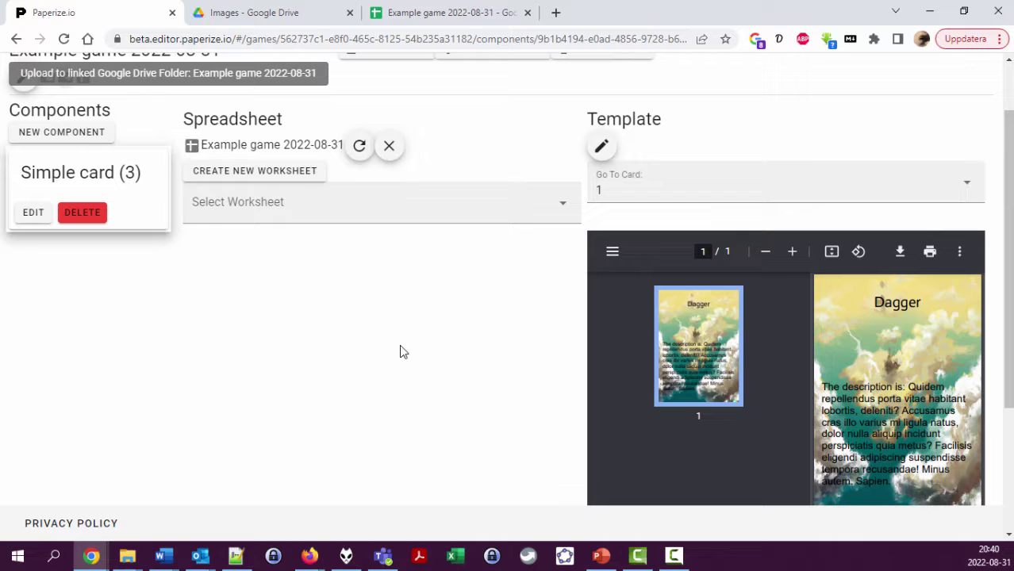
Step: Set the template's Image layer selection to Dynamic and enter the prefix 'image'
click(616, 154)
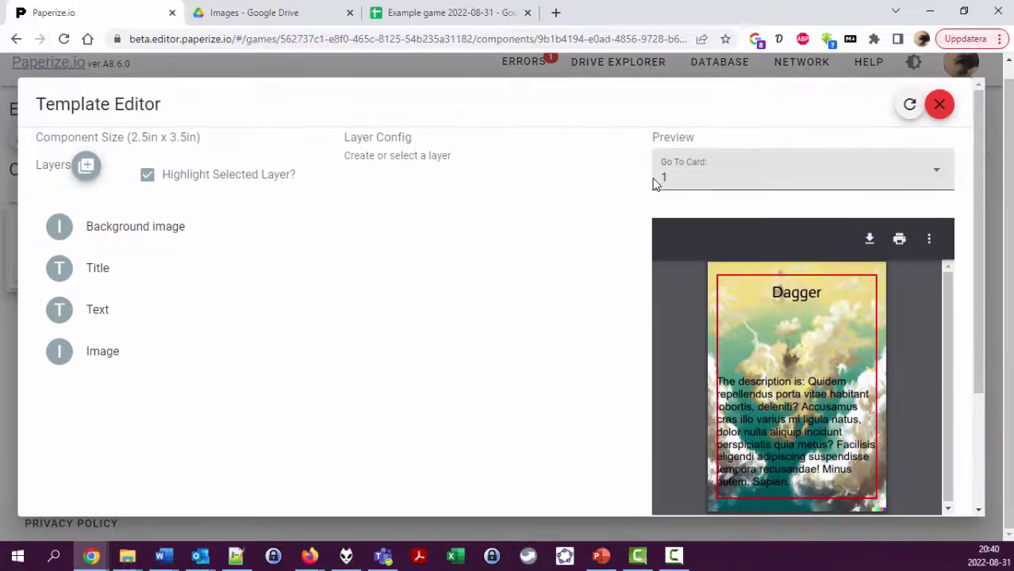
click(113, 361)
click(478, 246)
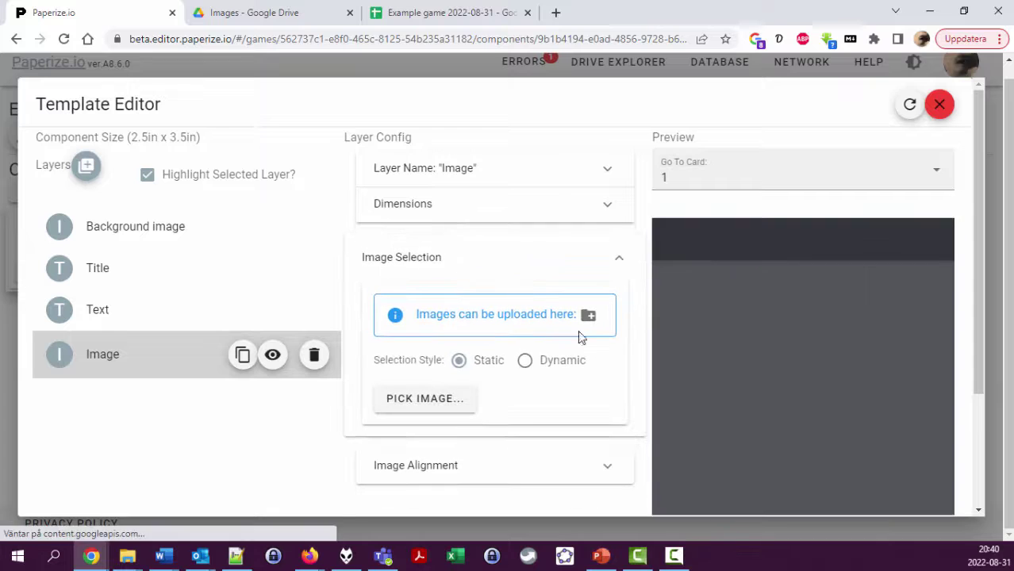
click(524, 360)
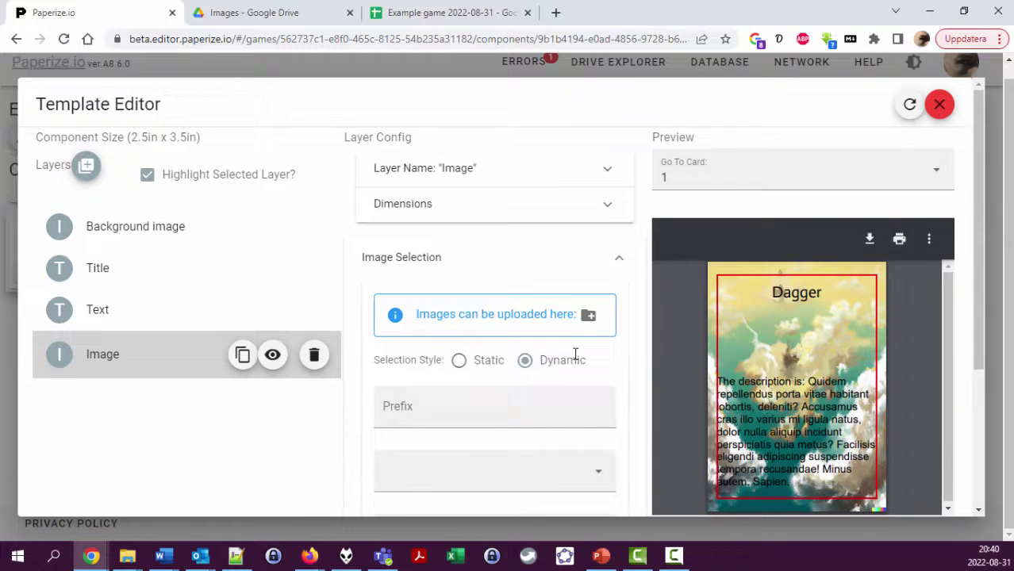
scroll(574, 358, down, 3)
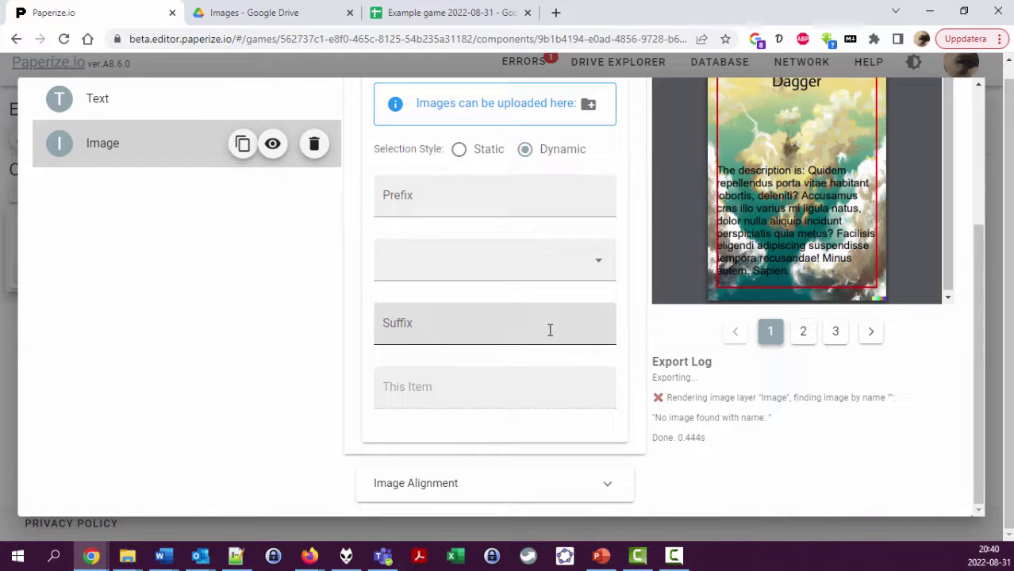
click(446, 203)
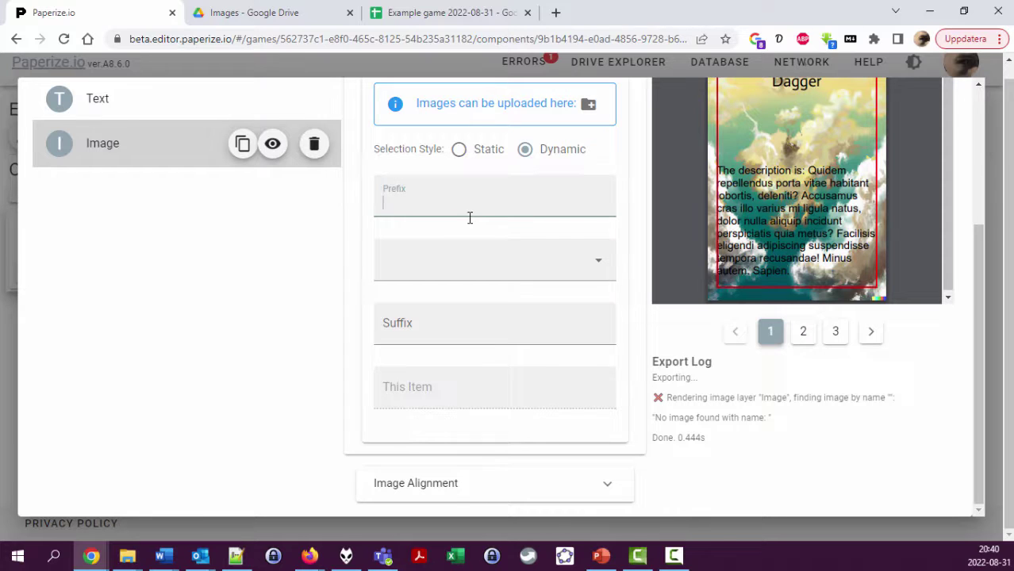
text(ime)
text(ge)
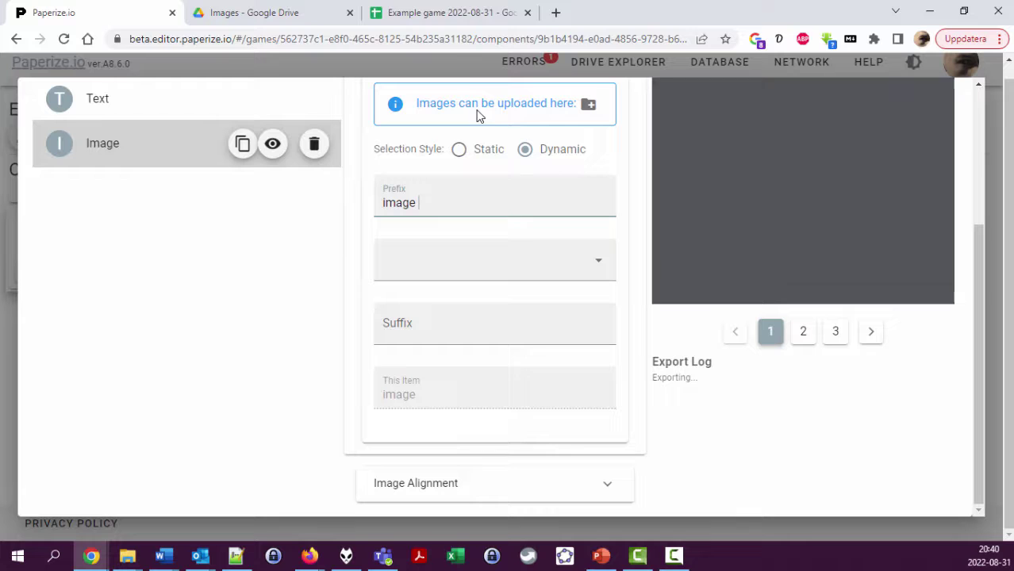
click(478, 254)
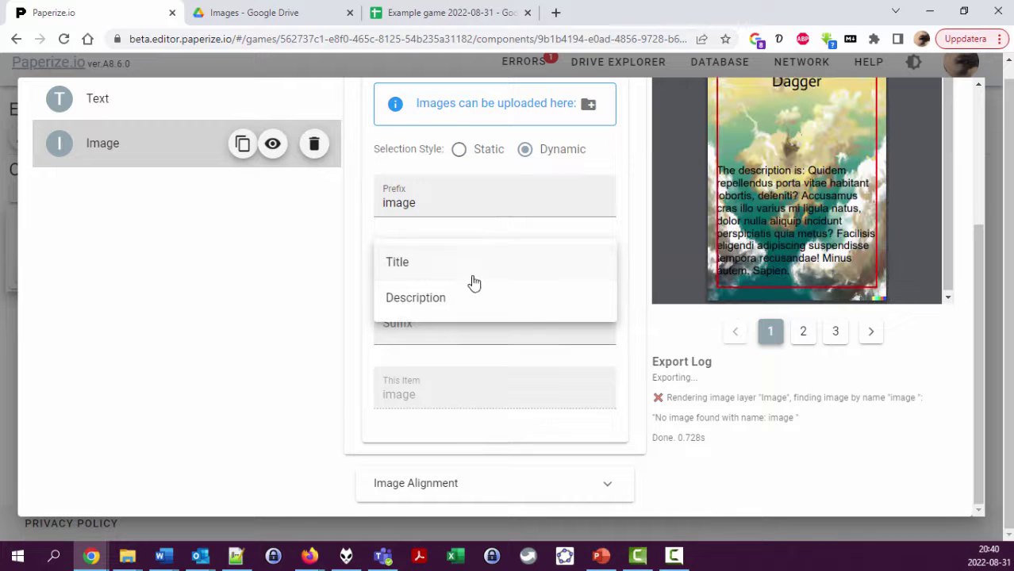
Step: Add an ImageId header in C1 with values 1, 2, 3 for Dagger, Short sword and Broad sword
click(431, 14)
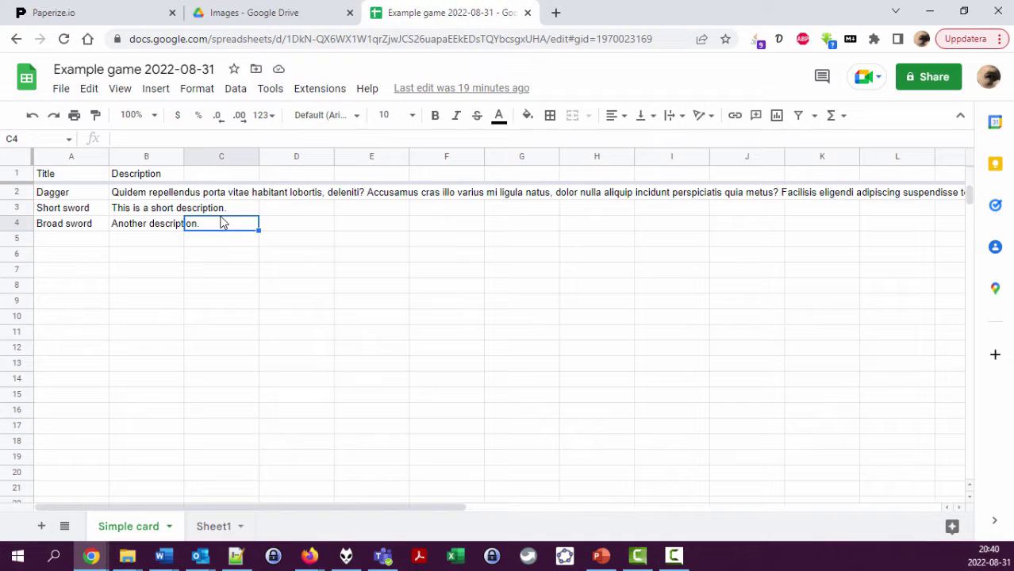
click(219, 175)
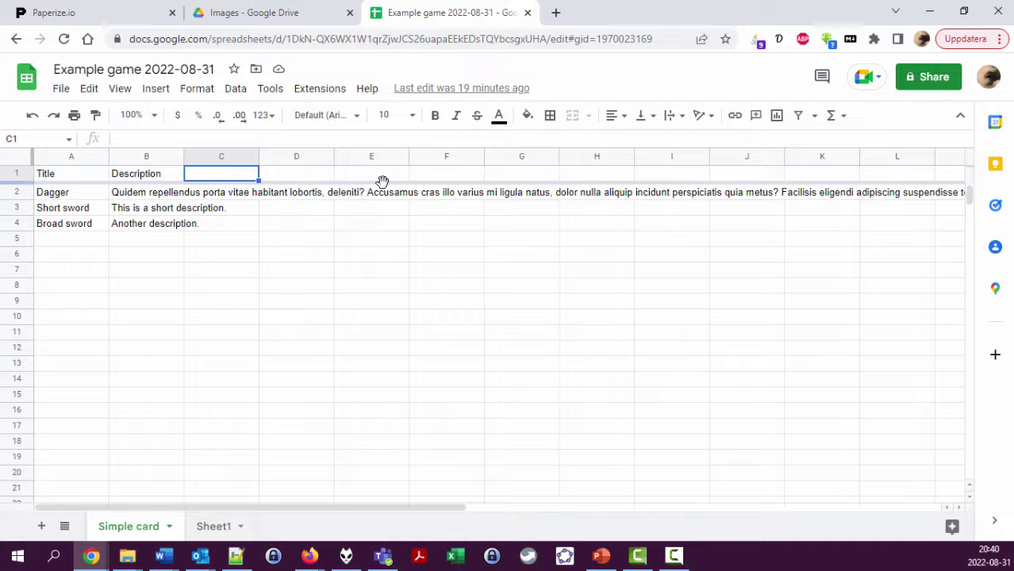
text(ImageId)
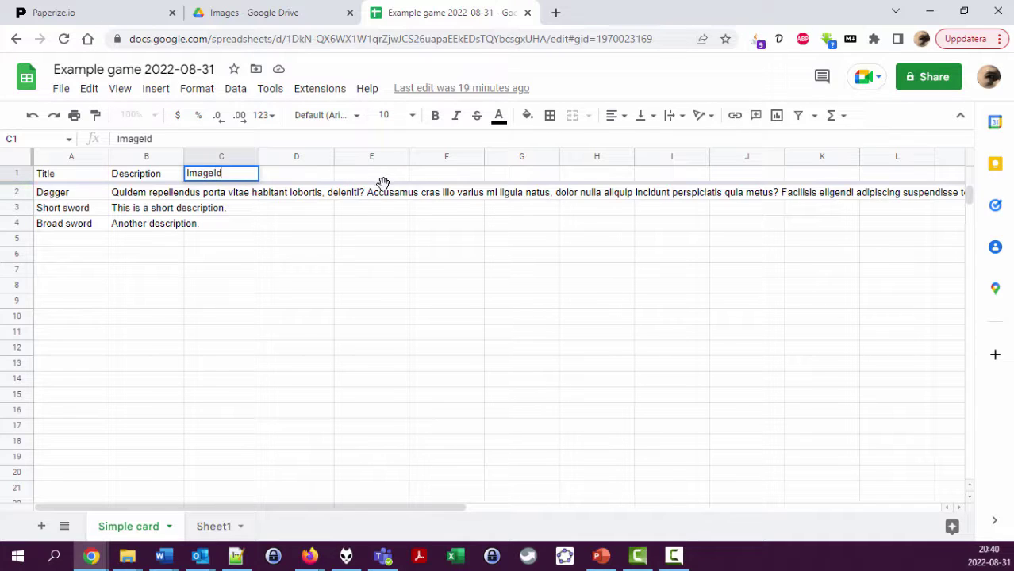
key(Return)
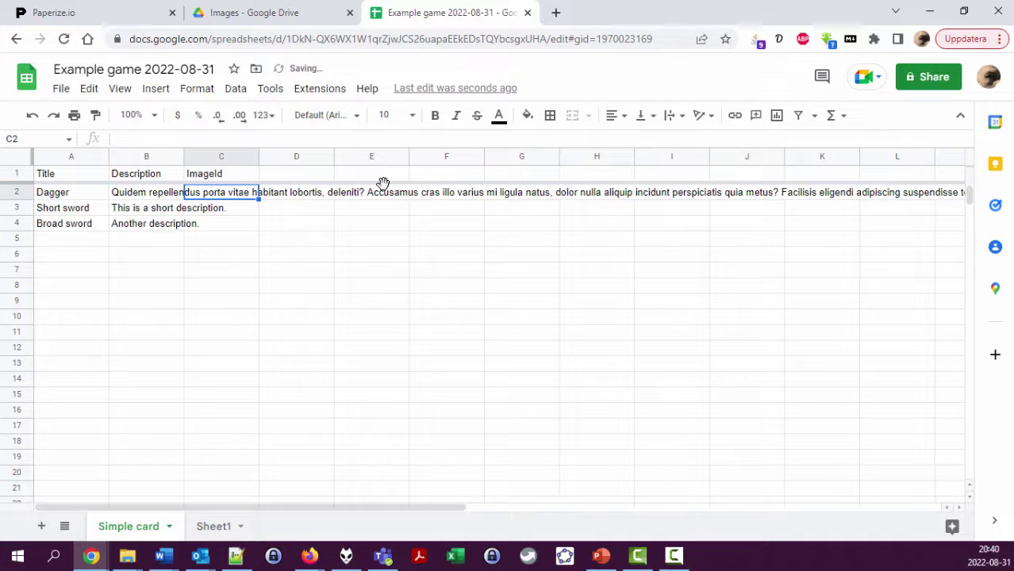
text(1)
key(Return)
text(2)
key(Return)
text(3)
key(Return)
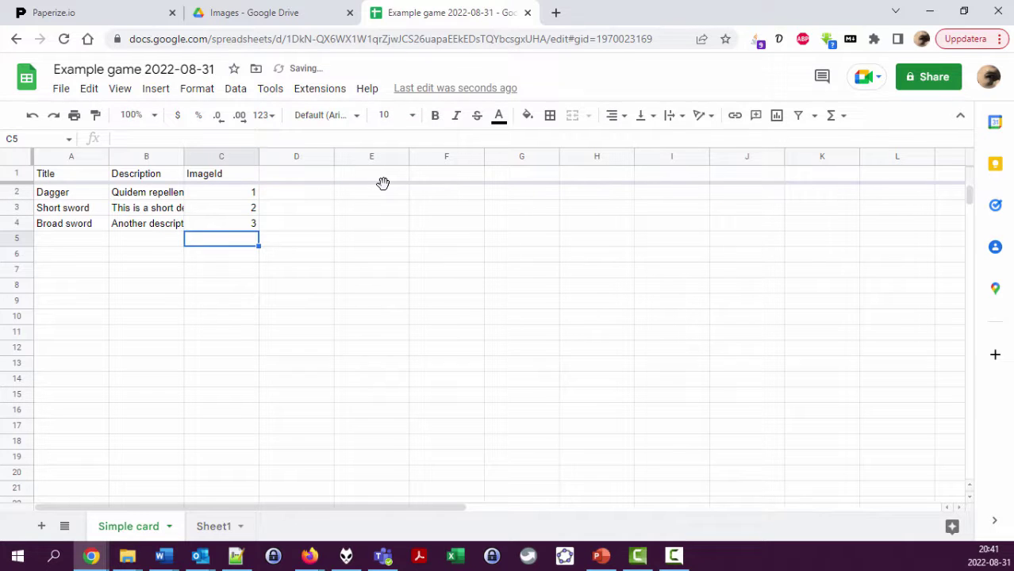
key(ctrl+shift+Tab)
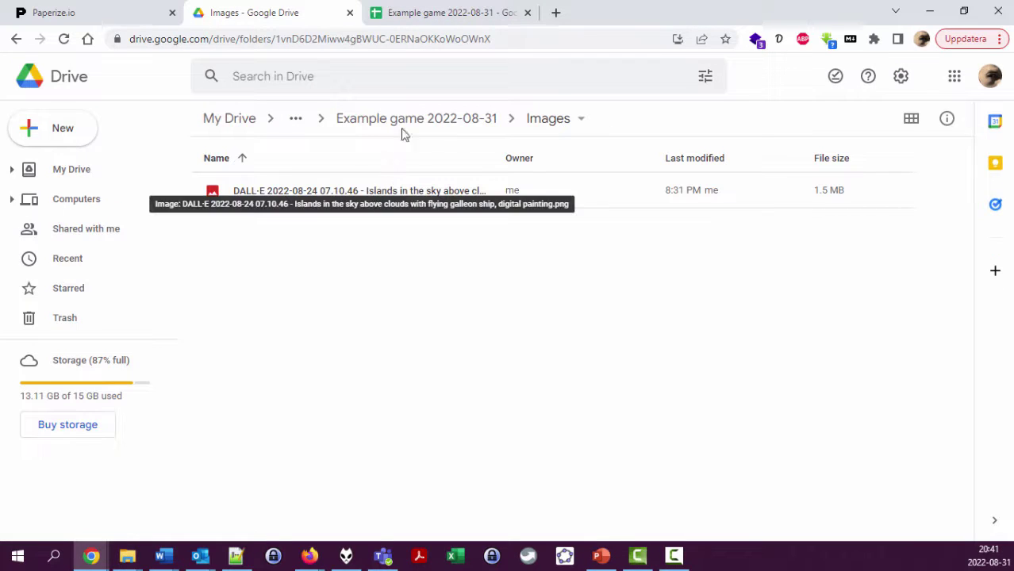
Step: Refresh the spreadsheet data, pick ImageId as the name column, and set the suffix to .png
click(118, 19)
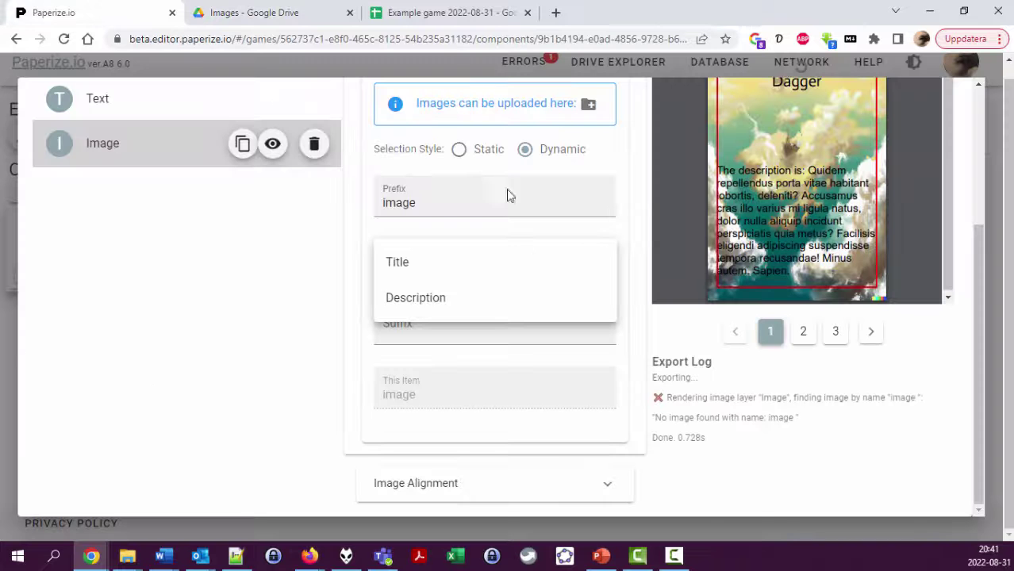
click(255, 317)
scroll(424, 363, up, 3)
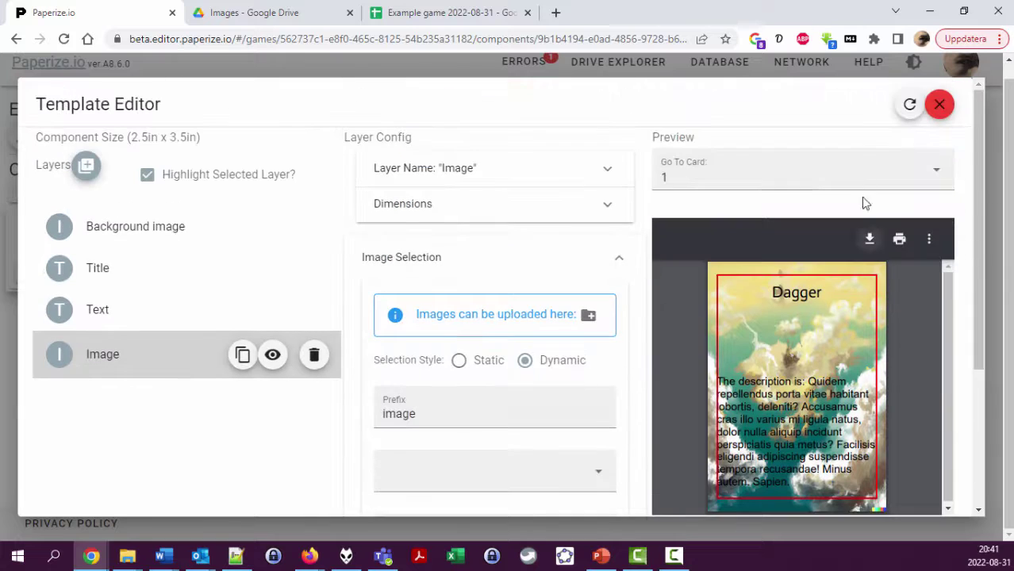
click(908, 106)
scroll(476, 433, down, 3)
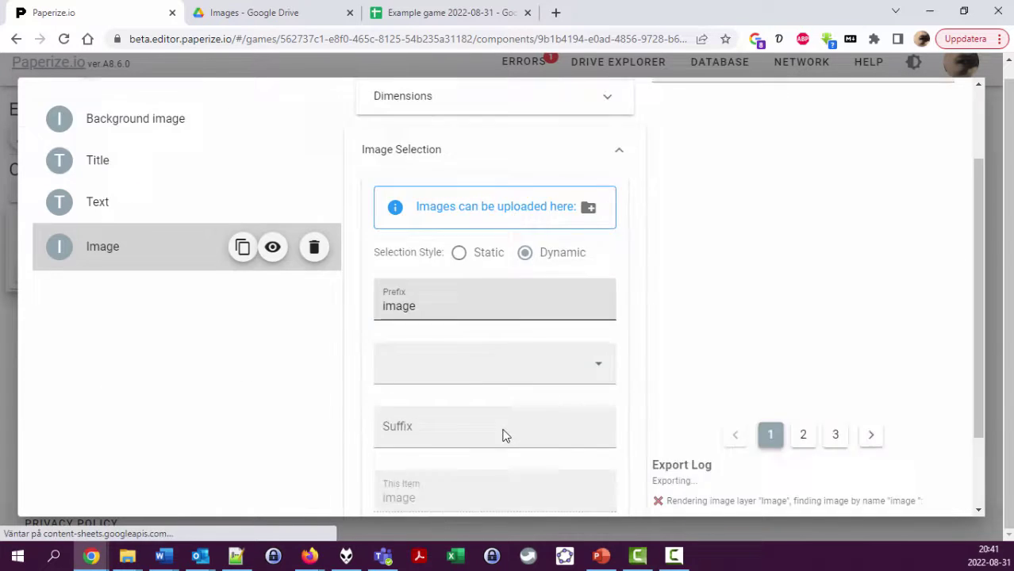
click(537, 255)
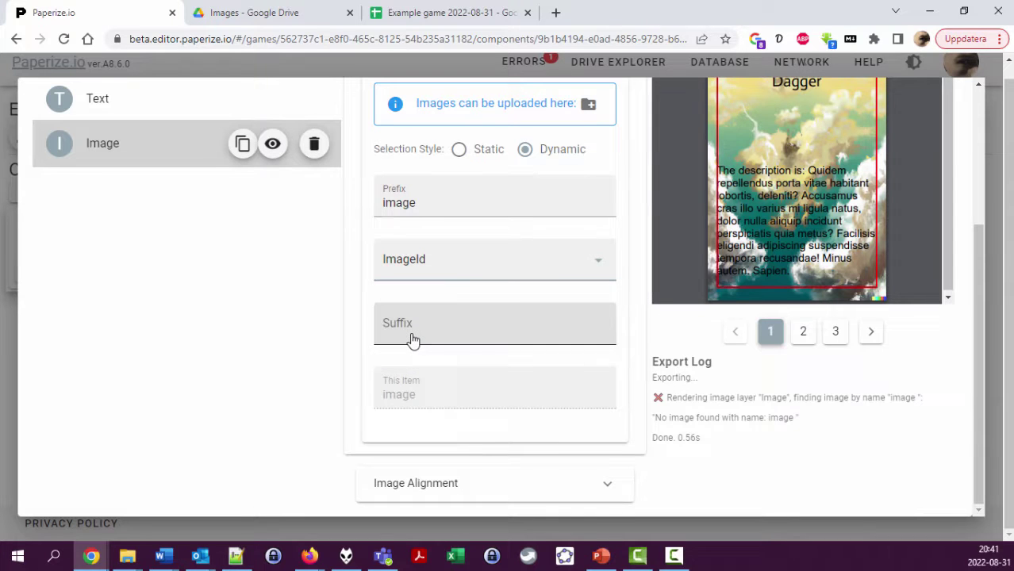
drag(445, 203, 359, 207)
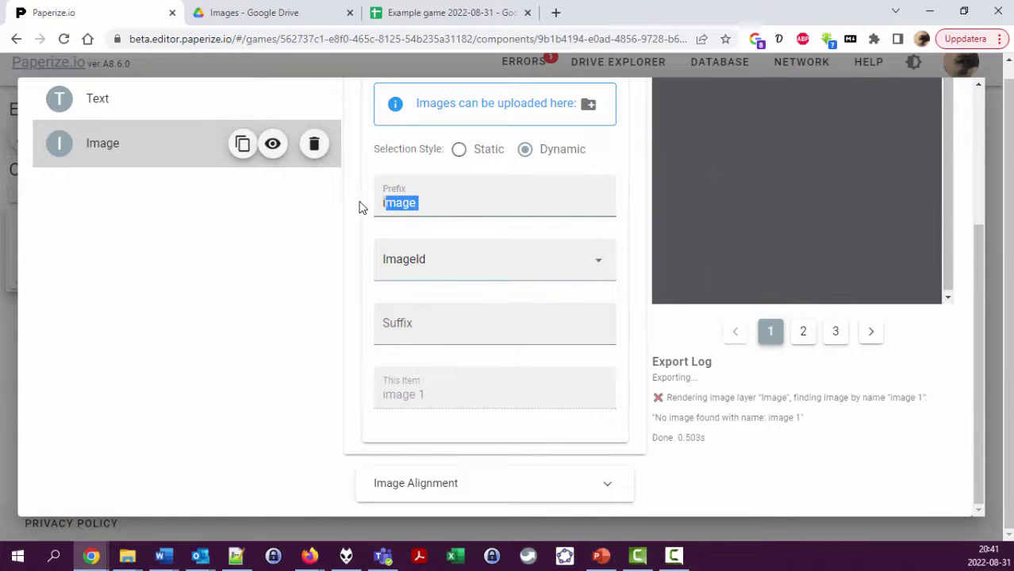
click(426, 317)
text(.png)
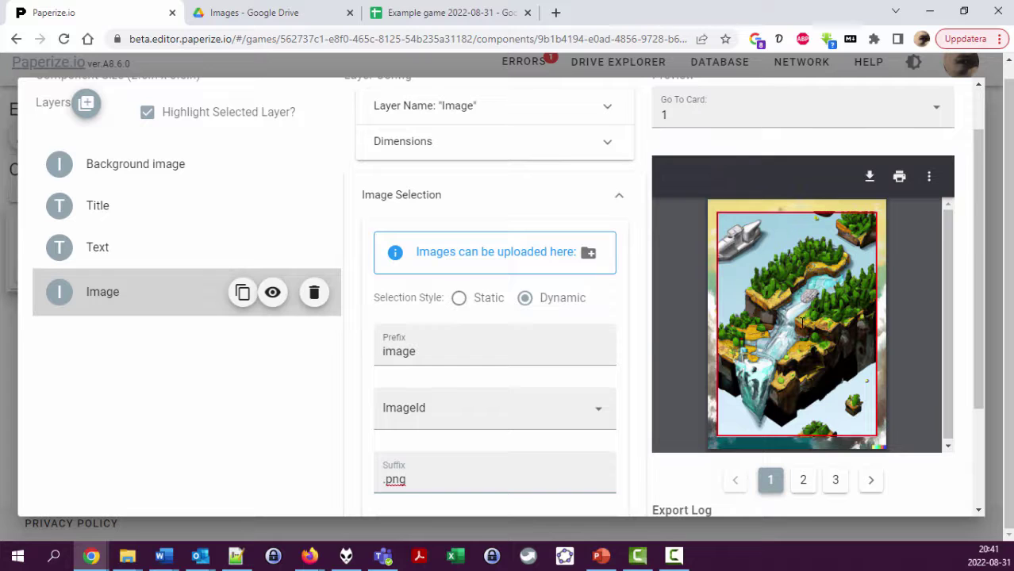
Step: Switch the Image layer's dimensions to millimetres and set Y to 15
scroll(571, 377, up, 1)
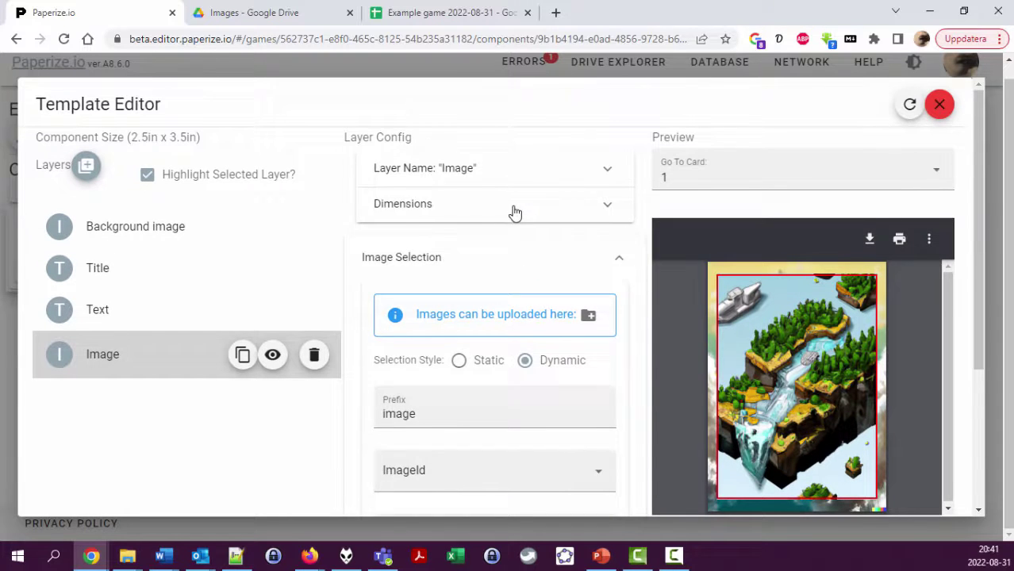
click(520, 208)
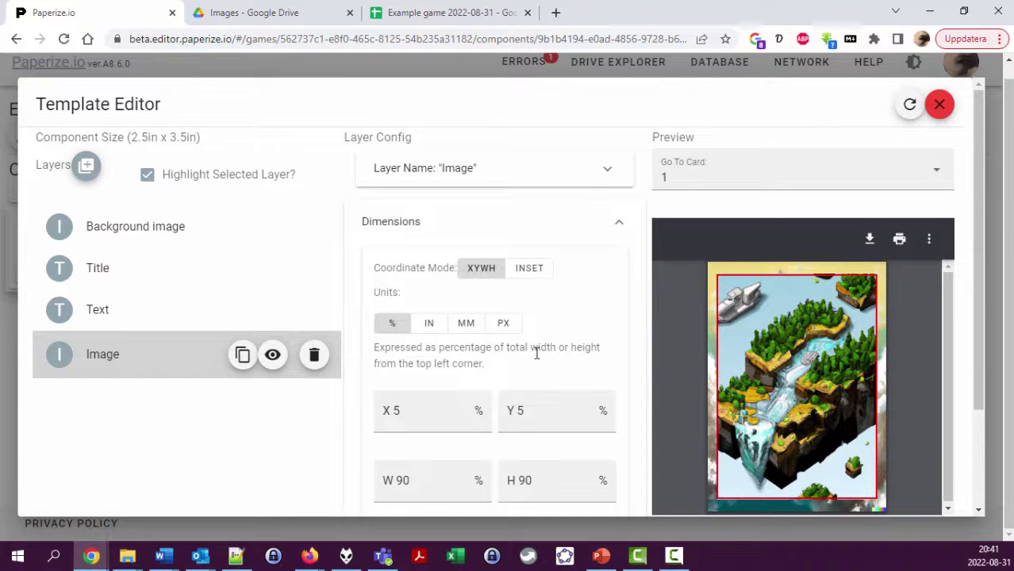
scroll(539, 356, down, 1)
click(467, 251)
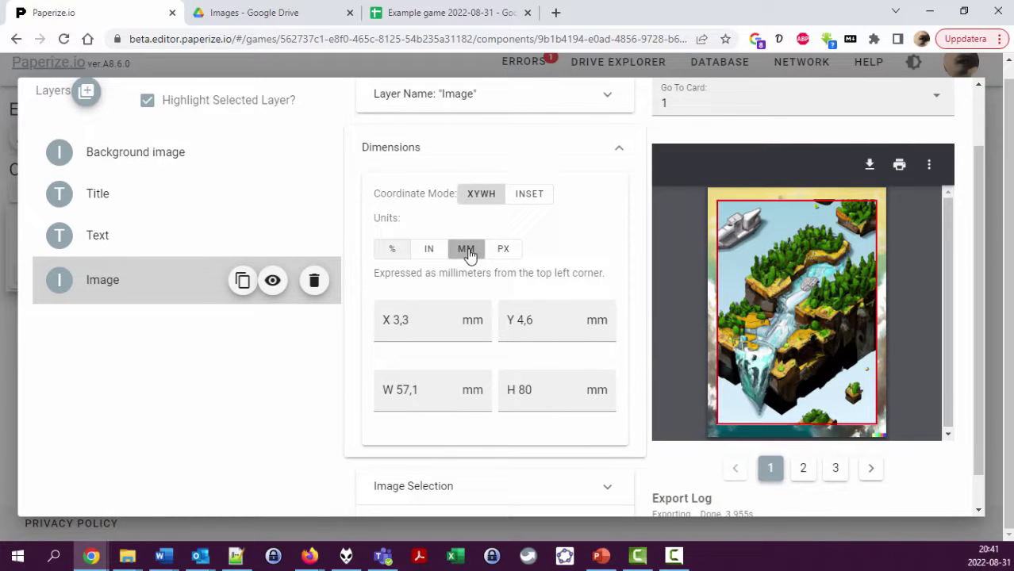
double_click(523, 319)
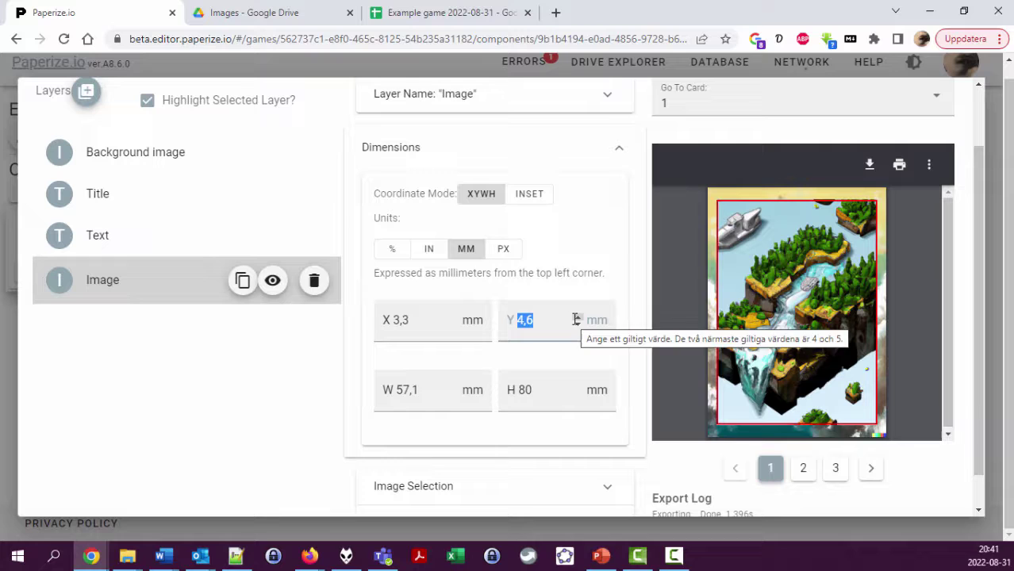
text(15)
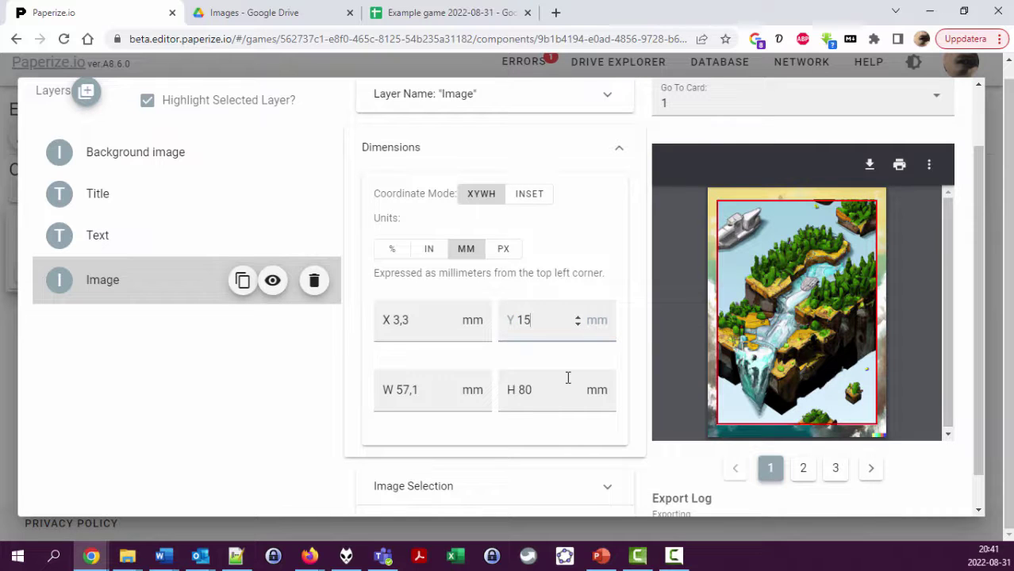
Step: Set the layer height to 23,9 mm, keeping width at 57,1
key(Tab)
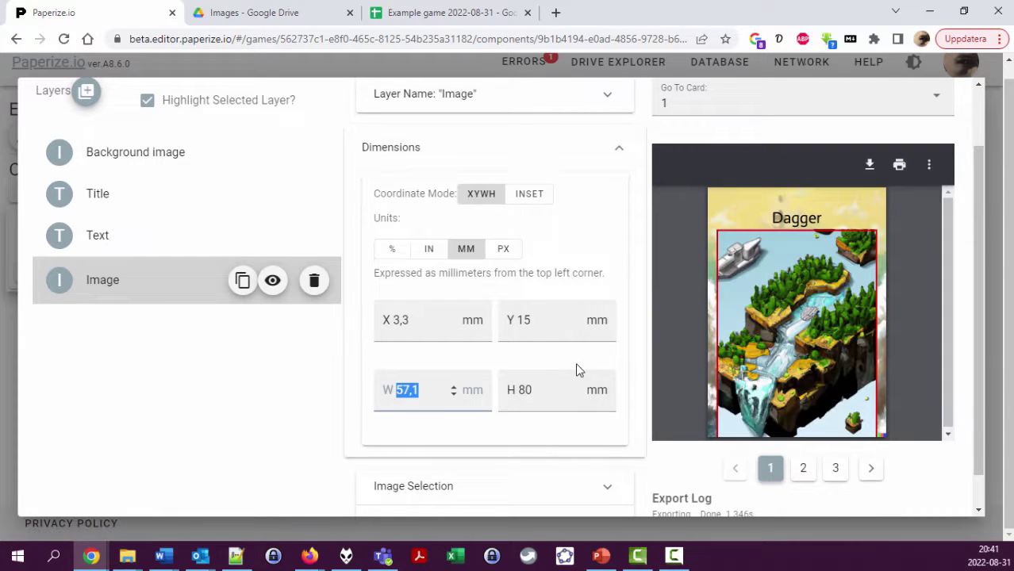
key(Tab)
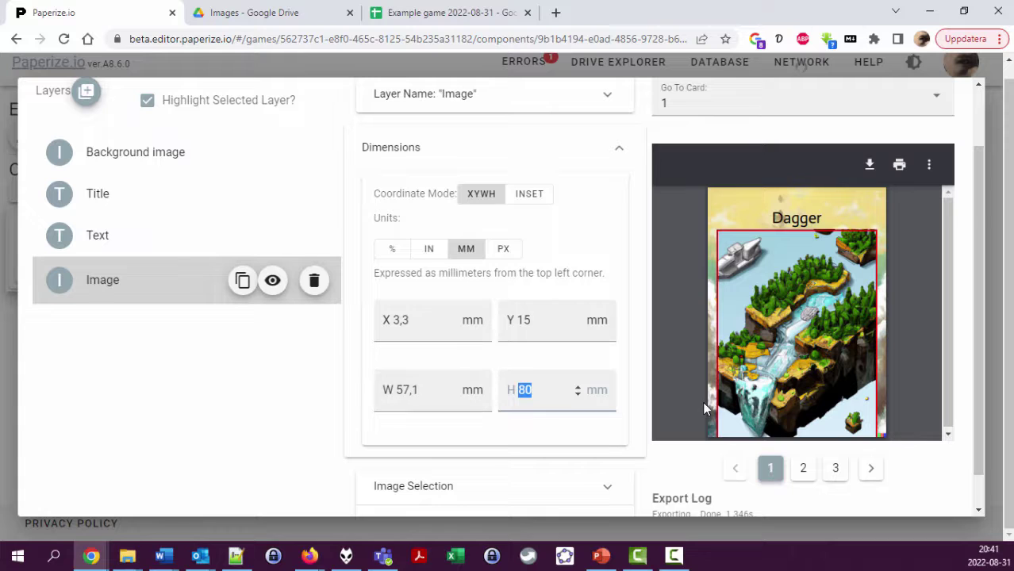
text(20,1)
key(Tab)
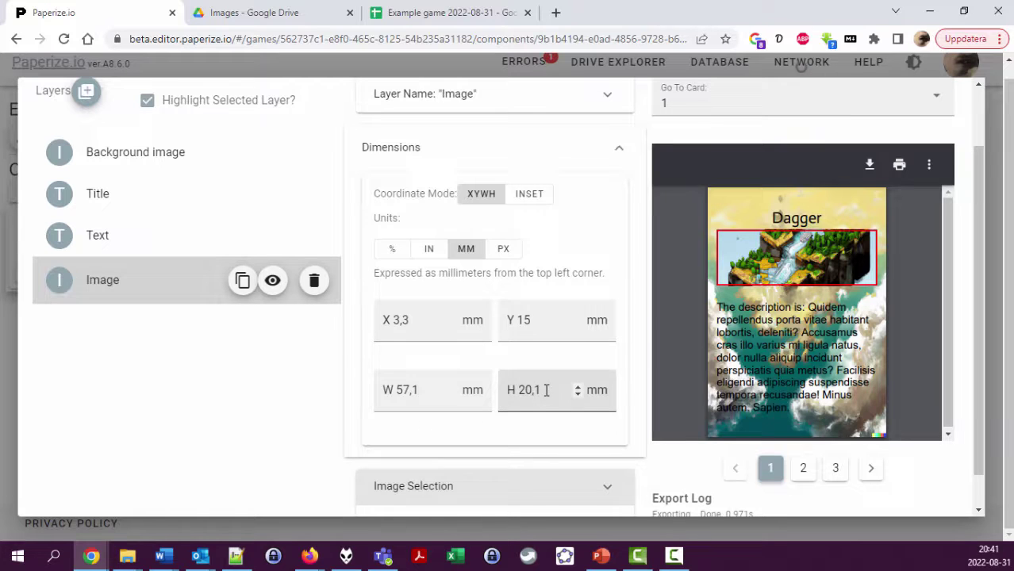
click(575, 389)
text(23,9)
key(Tab)
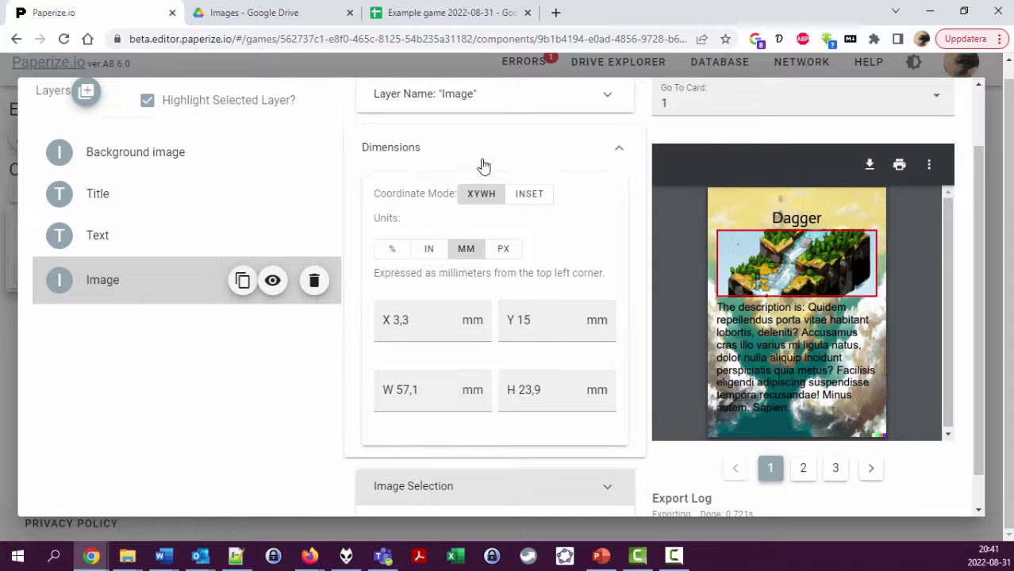
click(508, 151)
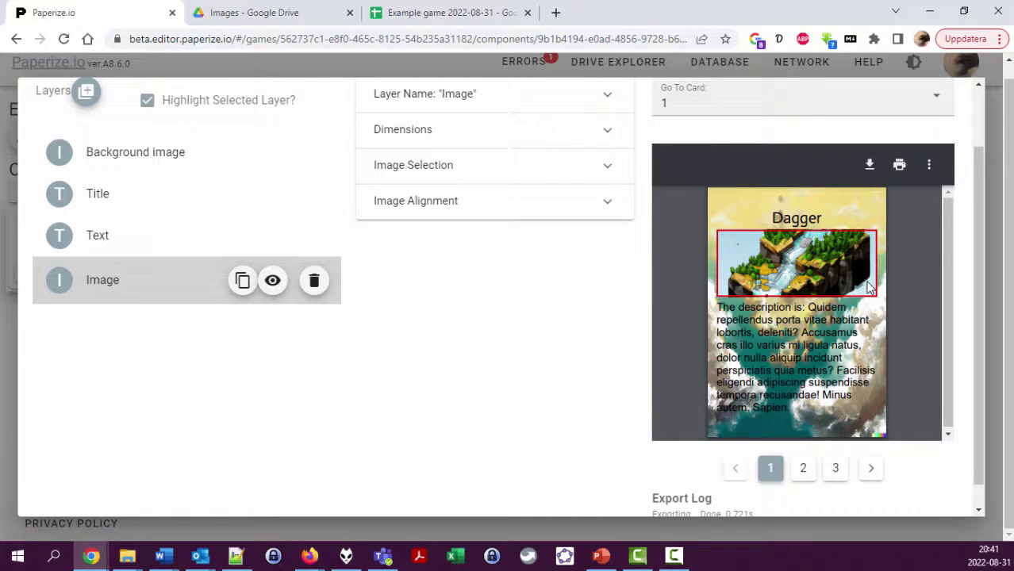
Step: Try Fit and Stretch image scaling, then settle on Fill with center/middle alignment
scroll(508, 286, up, 1)
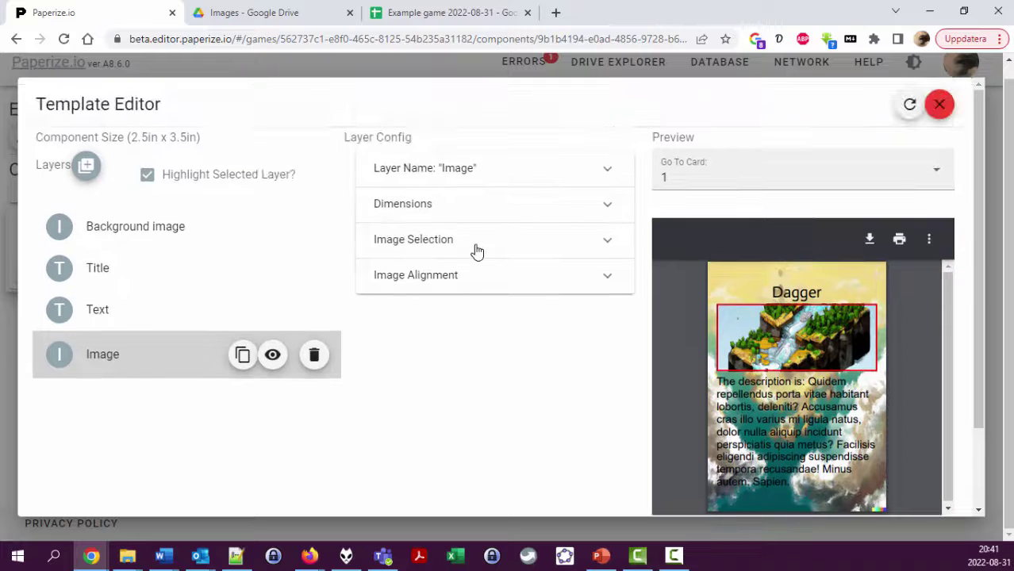
click(490, 279)
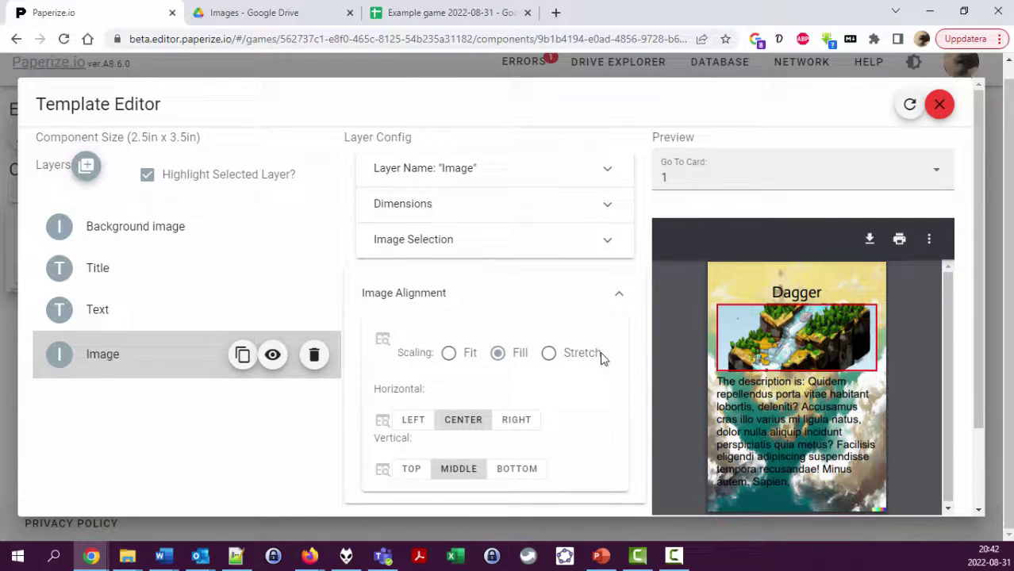
scroll(581, 463, down, 1)
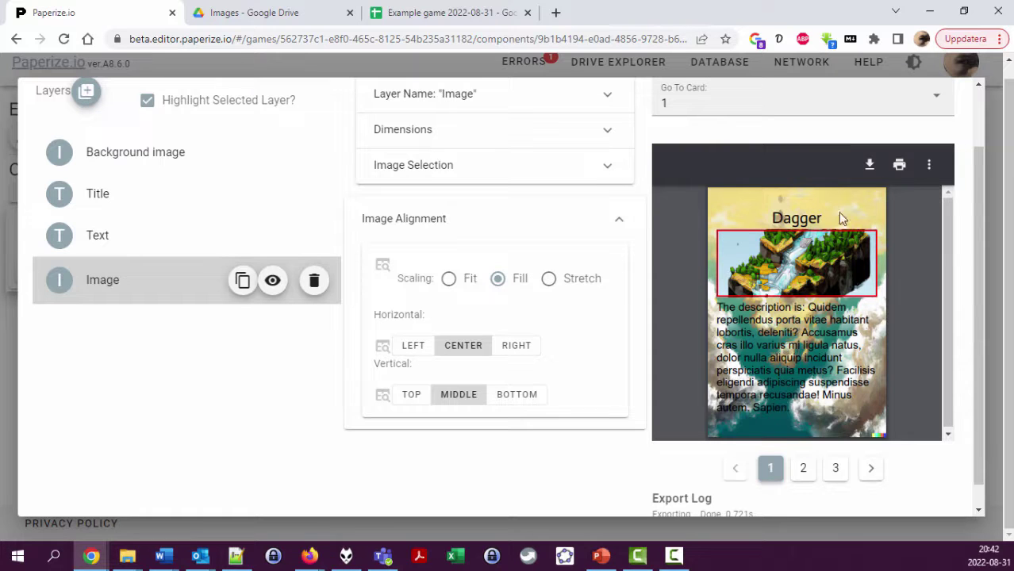
click(449, 279)
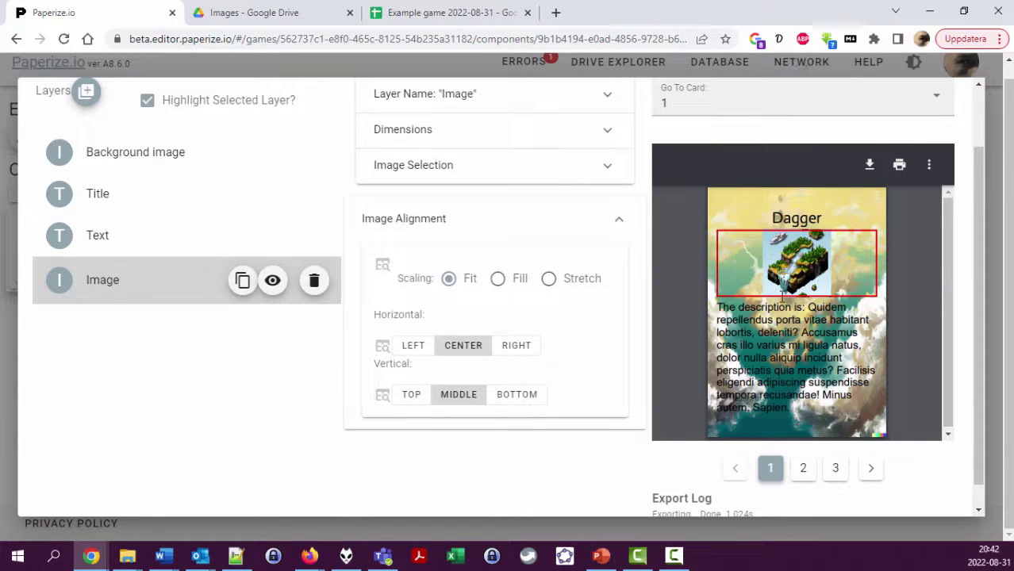
click(549, 279)
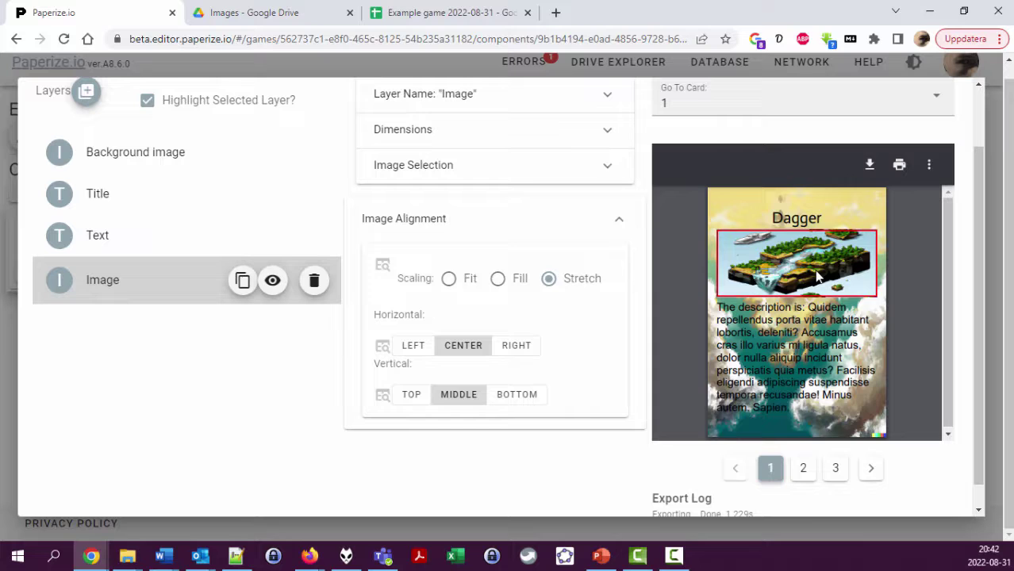
click(496, 281)
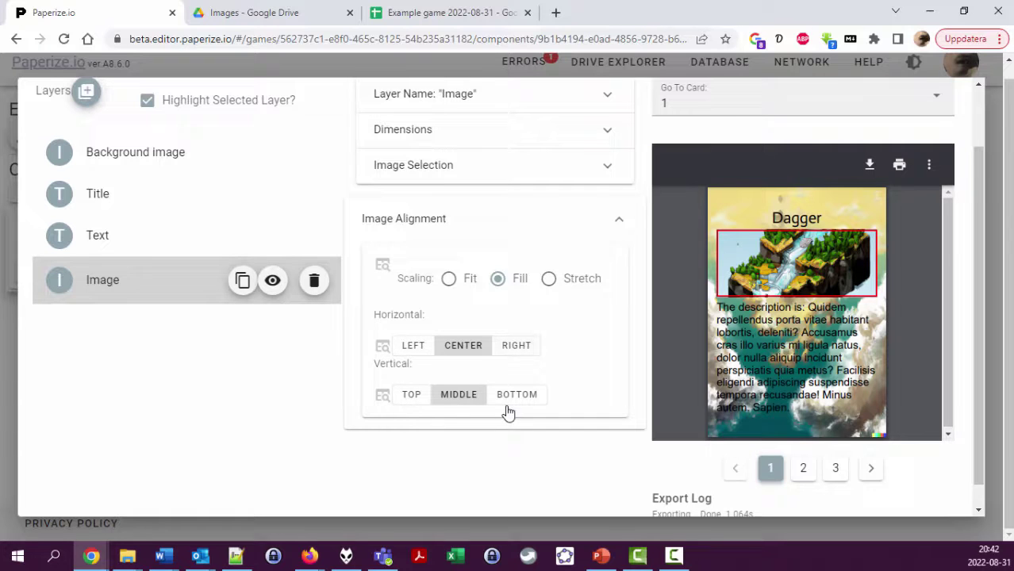
scroll(567, 361, up, 1)
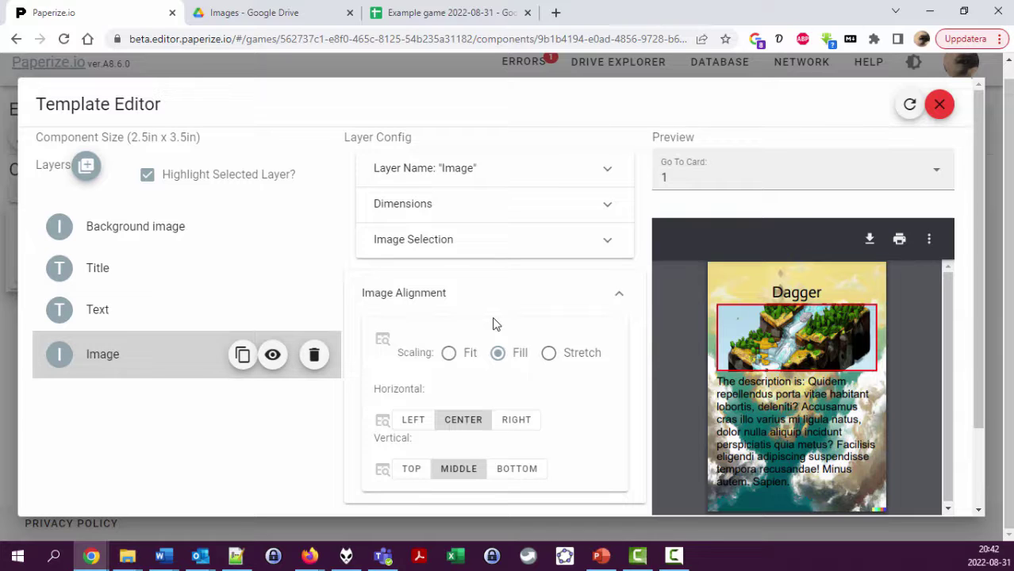
Step: Enter 'banana' in ImageId cell C5, then refresh the Paperize template editor's data
click(485, 22)
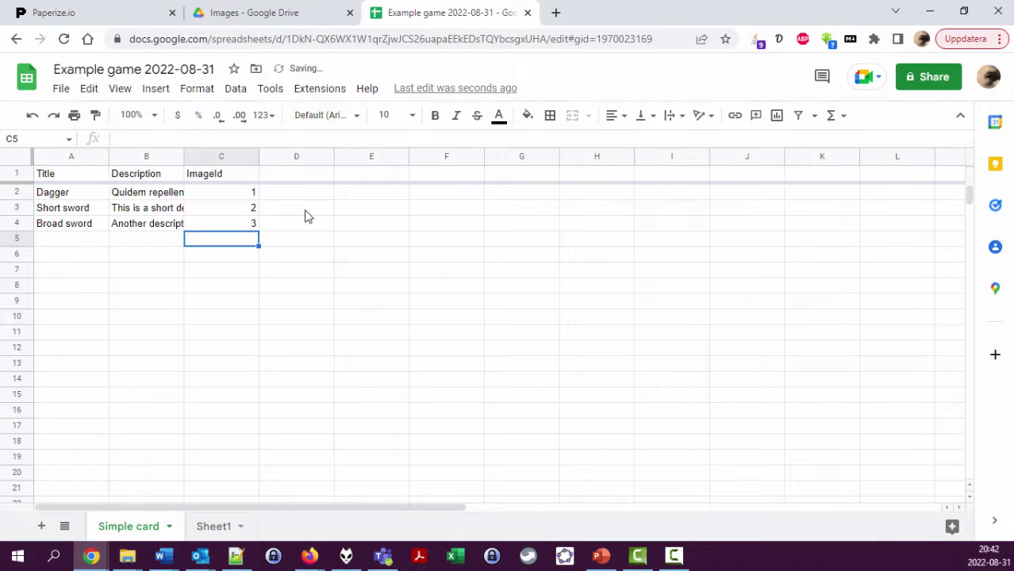
click(250, 196)
click(251, 211)
click(252, 225)
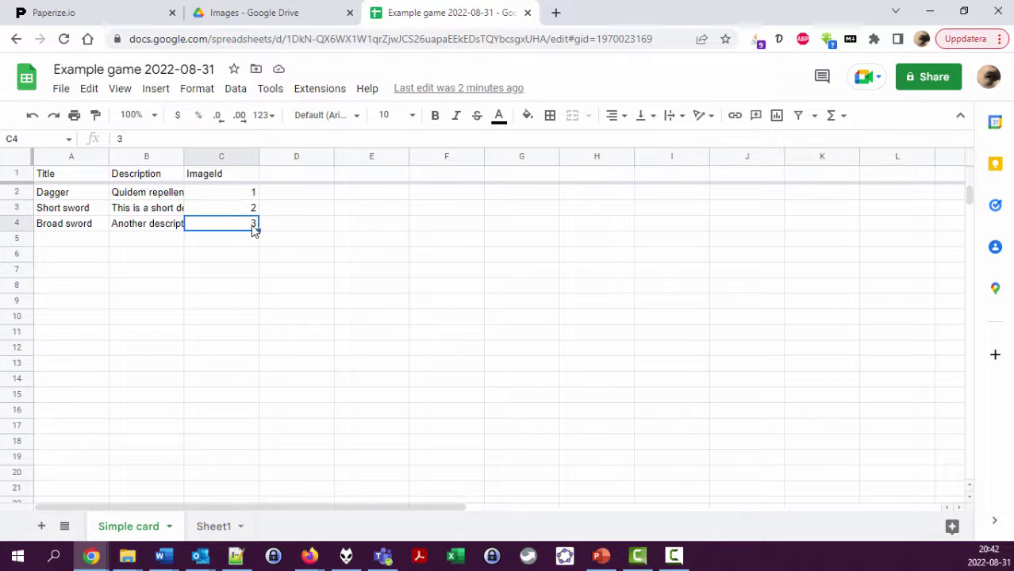
click(246, 242)
text(banana)
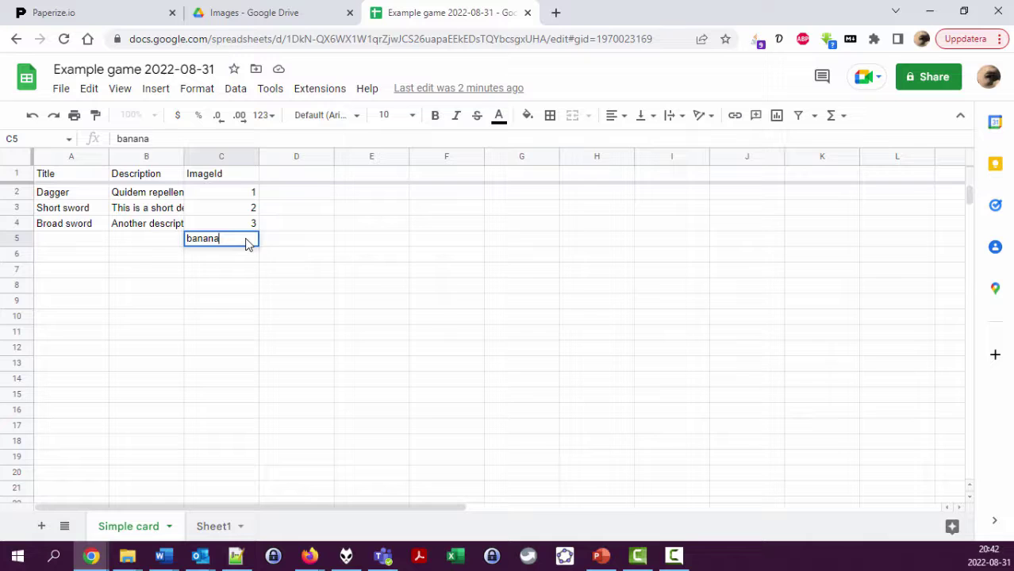
key(Return)
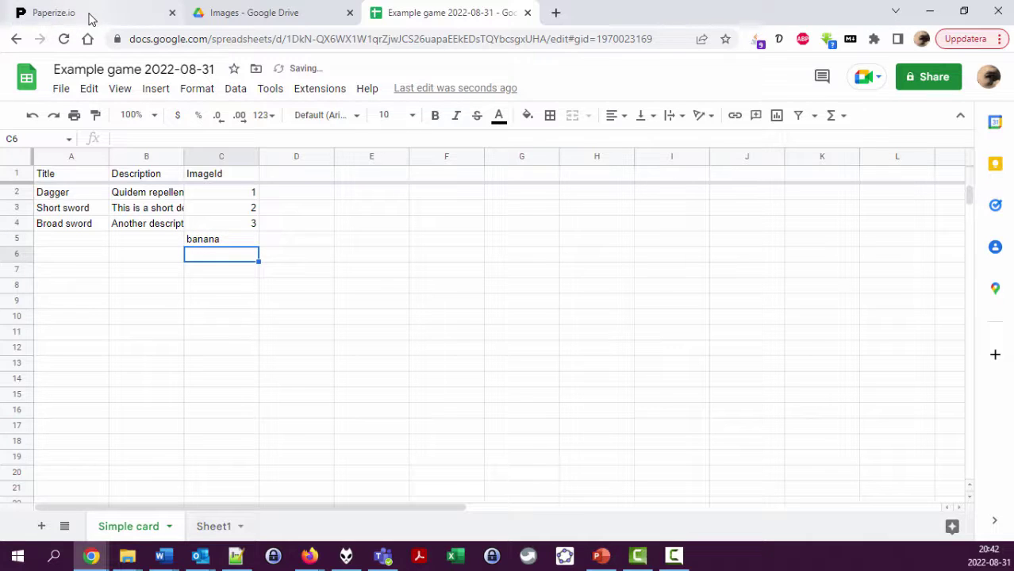
click(92, 16)
click(910, 106)
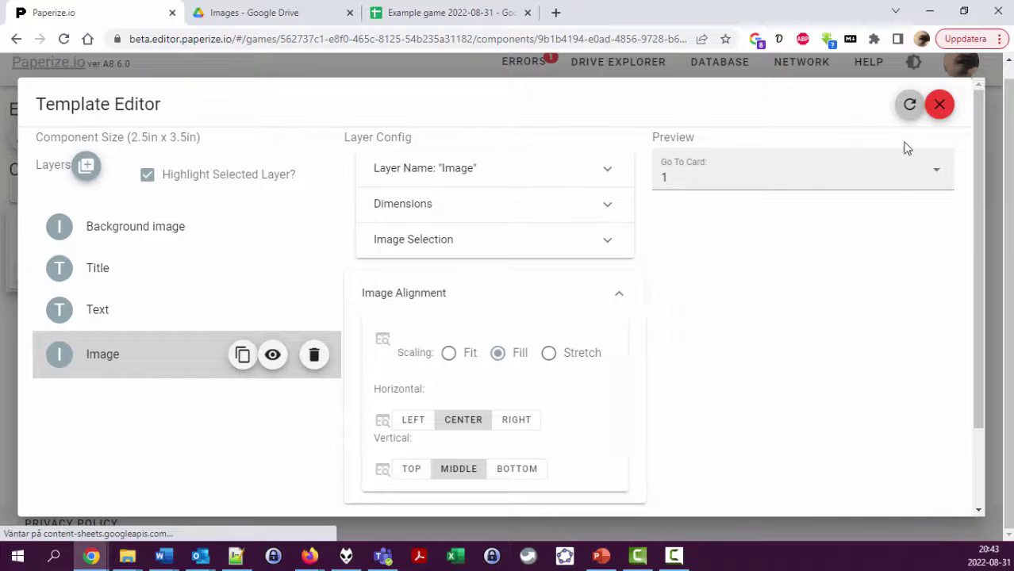
Step: Preview card 4 and find the Export Log error 'No image found with name: image banana.png'
scroll(901, 242, down, 2)
click(853, 446)
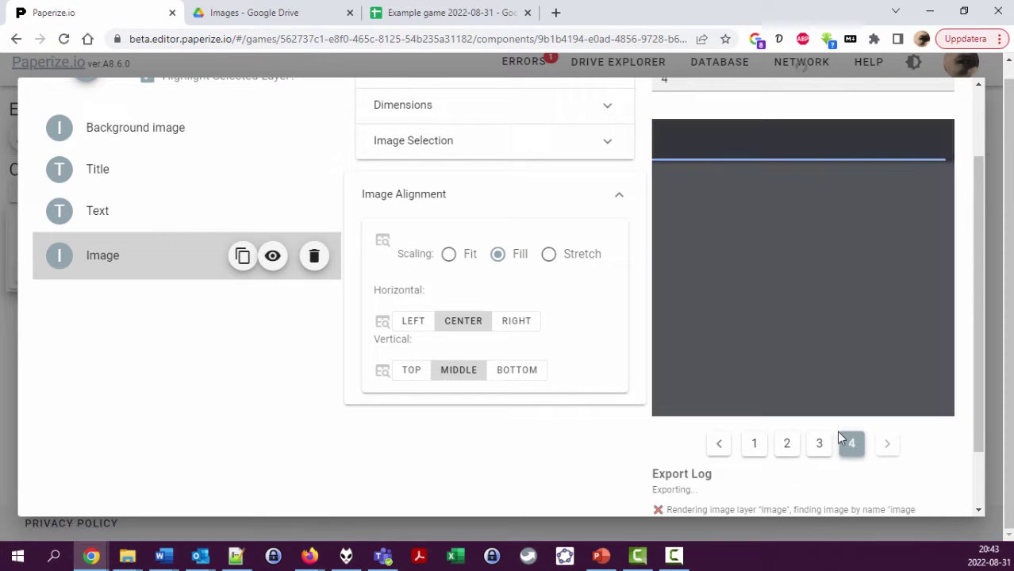
scroll(850, 481, down, 2)
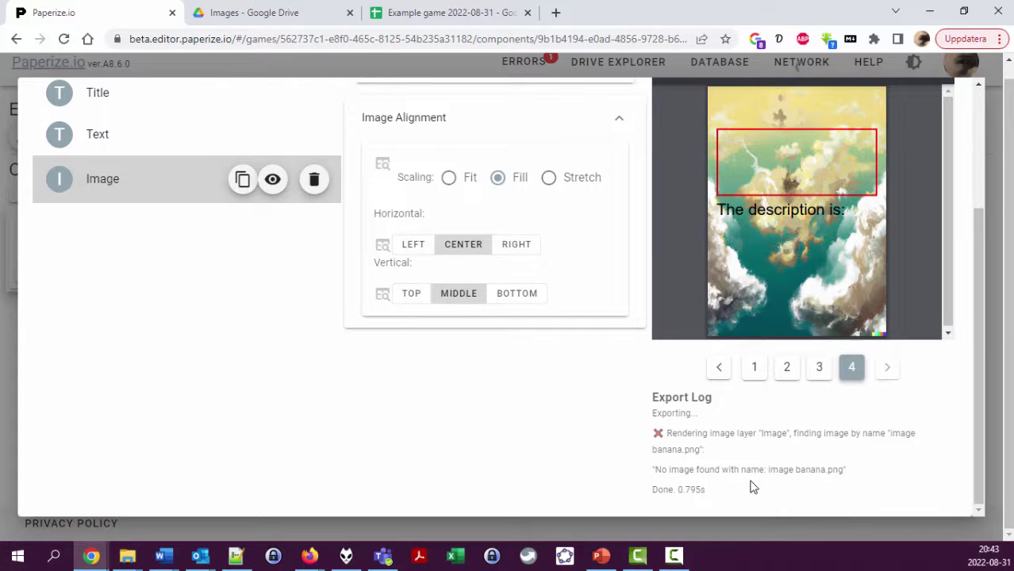
drag(693, 472, 848, 474)
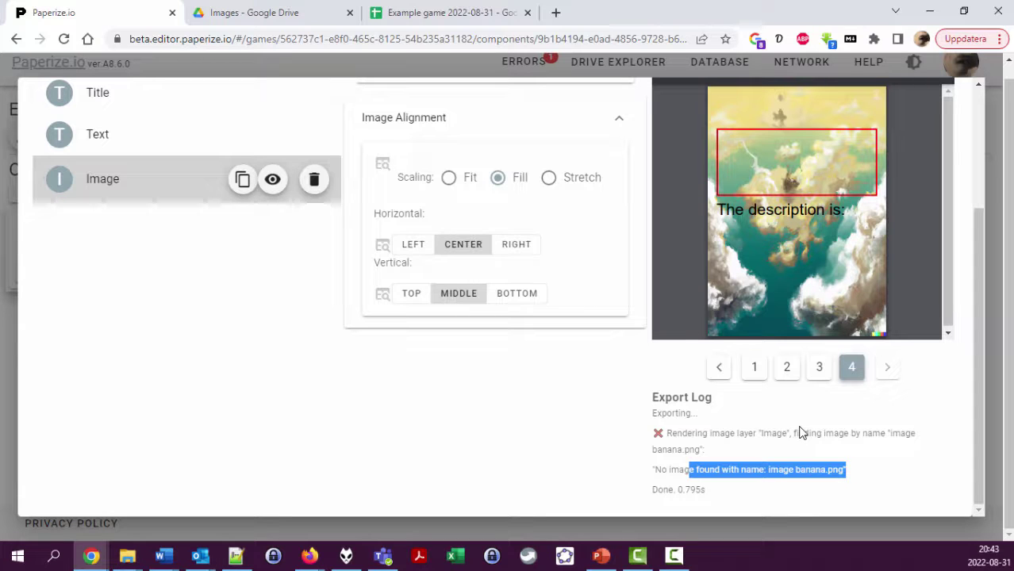
click(804, 469)
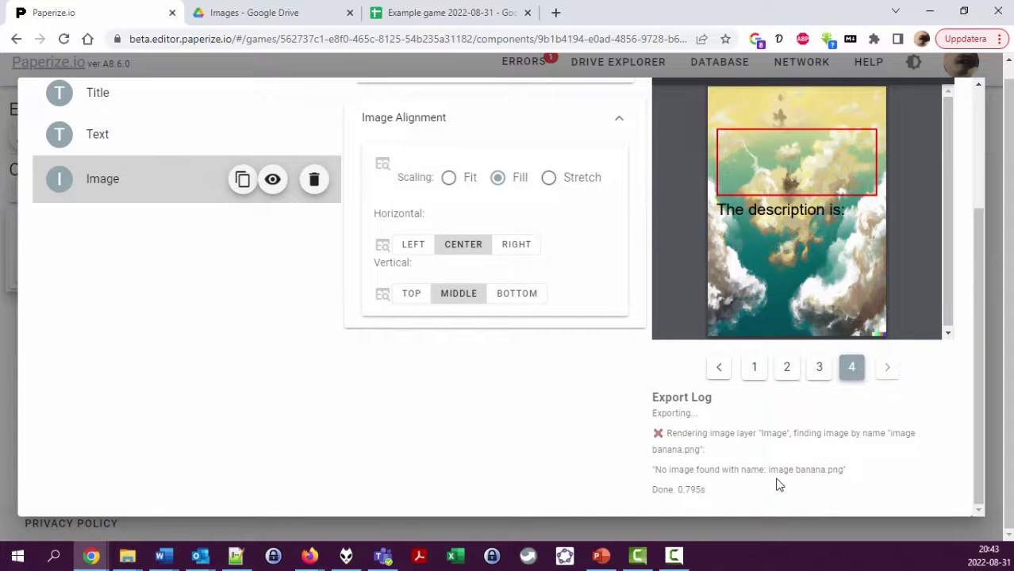
scroll(416, 390, up, 2)
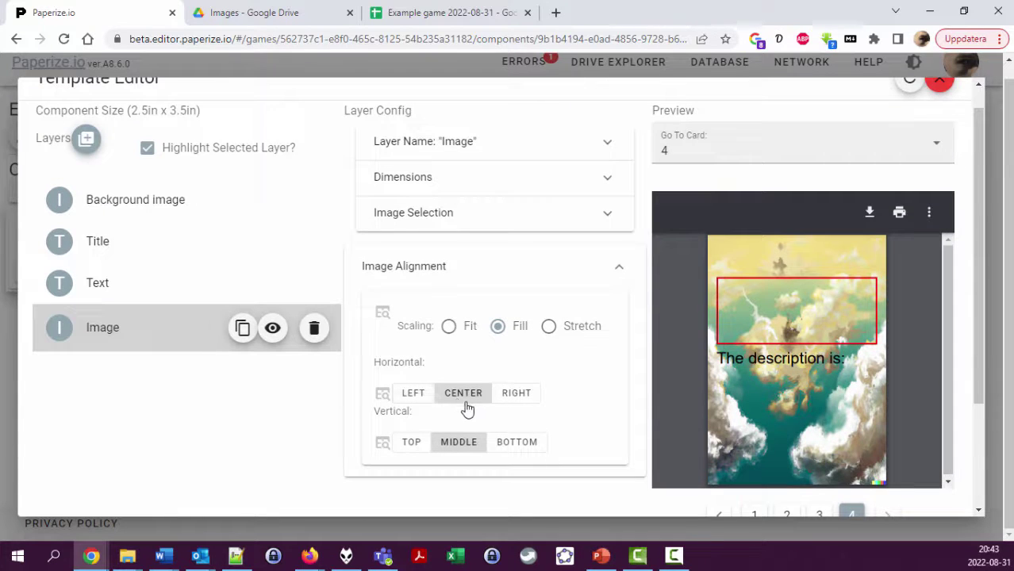